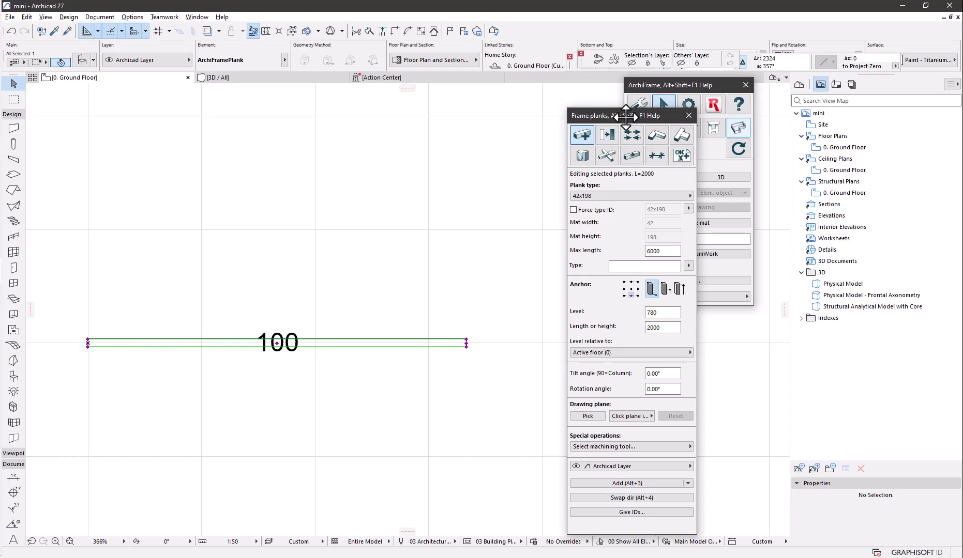
Open the plank's settings on All Parameters and select the ID generation text parameter
click(84, 59)
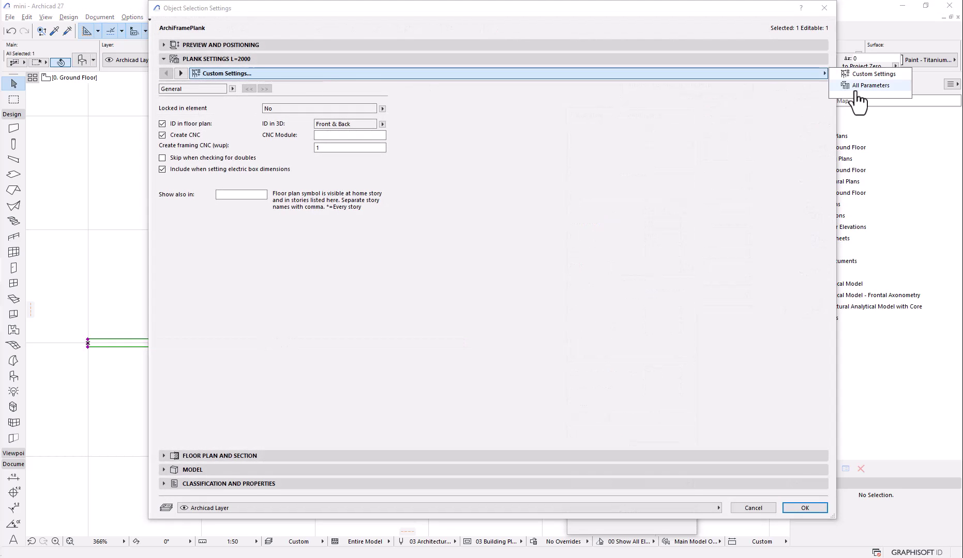
click(866, 86)
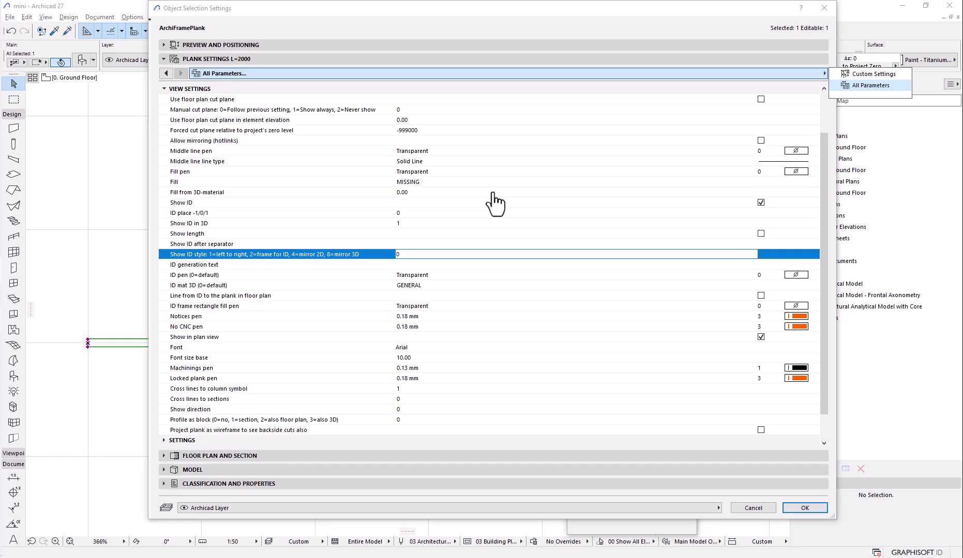
click(416, 265)
In the Smartguide, find 'About the planks' and select the example [id] [width]x[height] tags
key(alt+Tab)
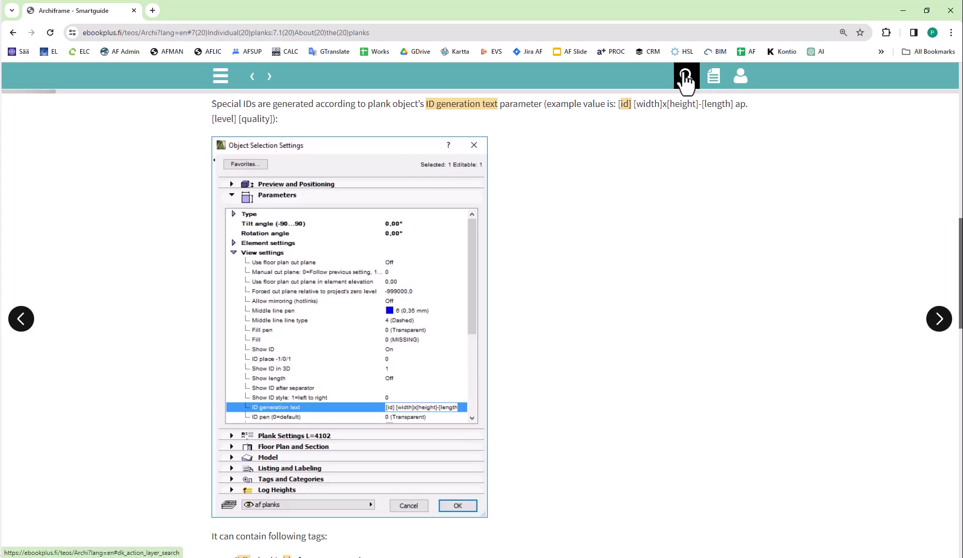
click(686, 76)
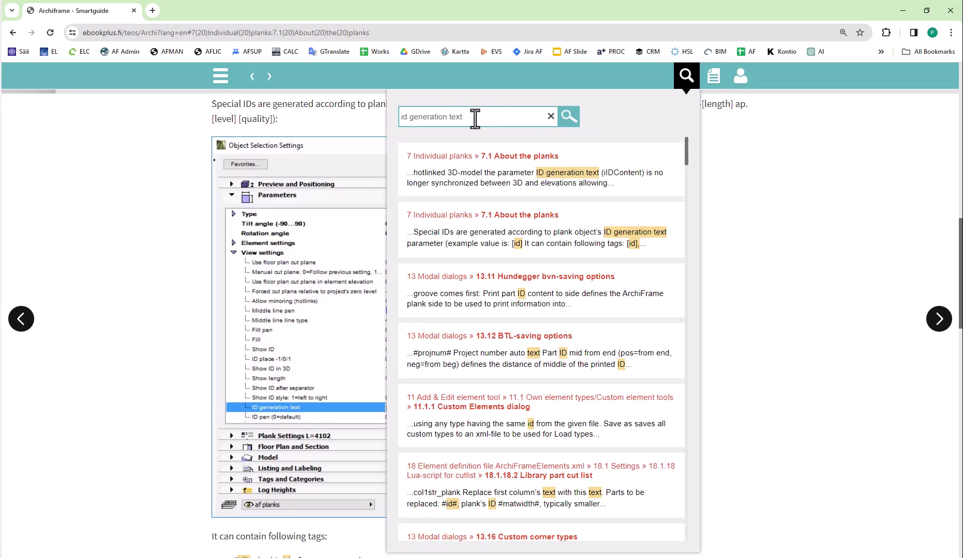
click(481, 222)
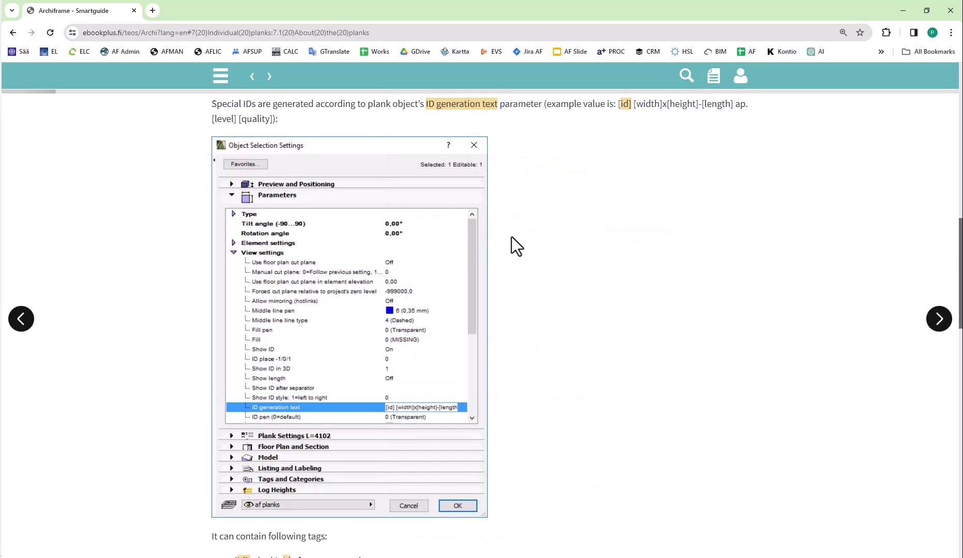
scroll(537, 313, down, 5)
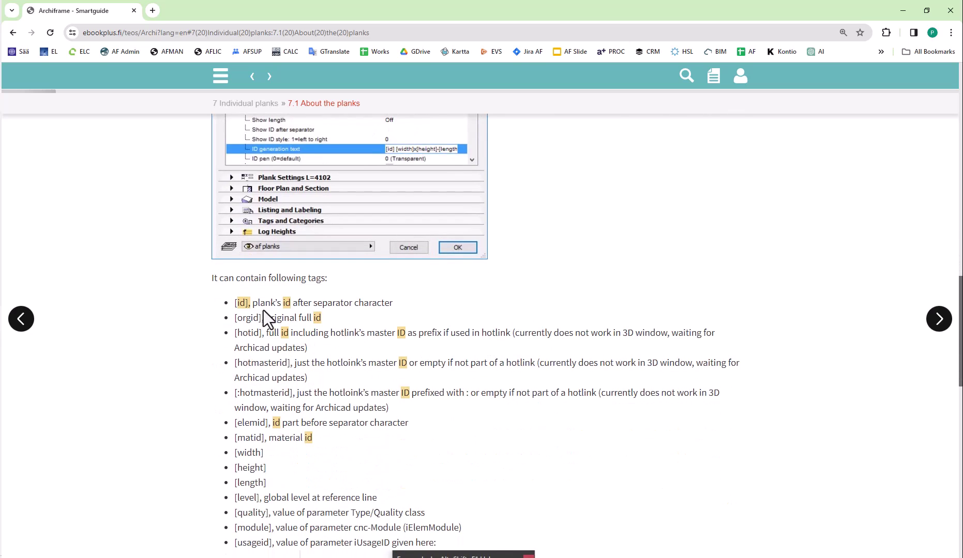
drag(268, 453, 234, 453)
scroll(322, 357, up, 7)
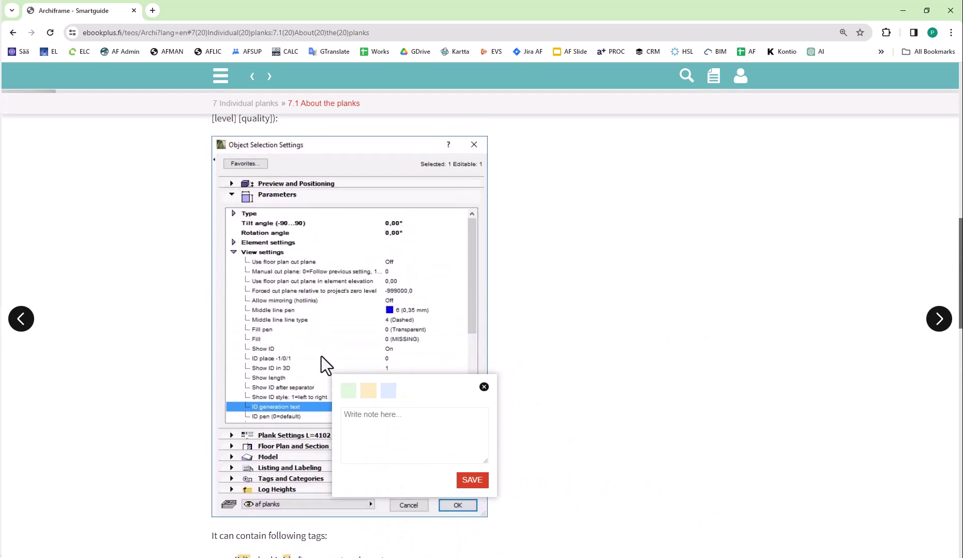
scroll(561, 231, up, 1)
drag(618, 261, 697, 263)
Set ID generation text to [id] [width]x[height], Show ID style 2 and ID frame fill pen 19
key(alt+Tab)
text([id] [width]x[height])
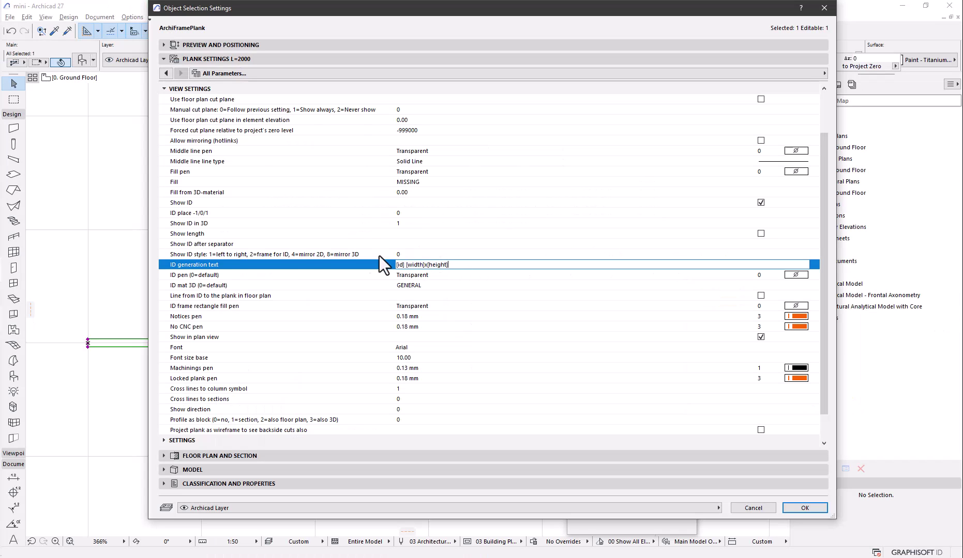
click(375, 256)
text(2)
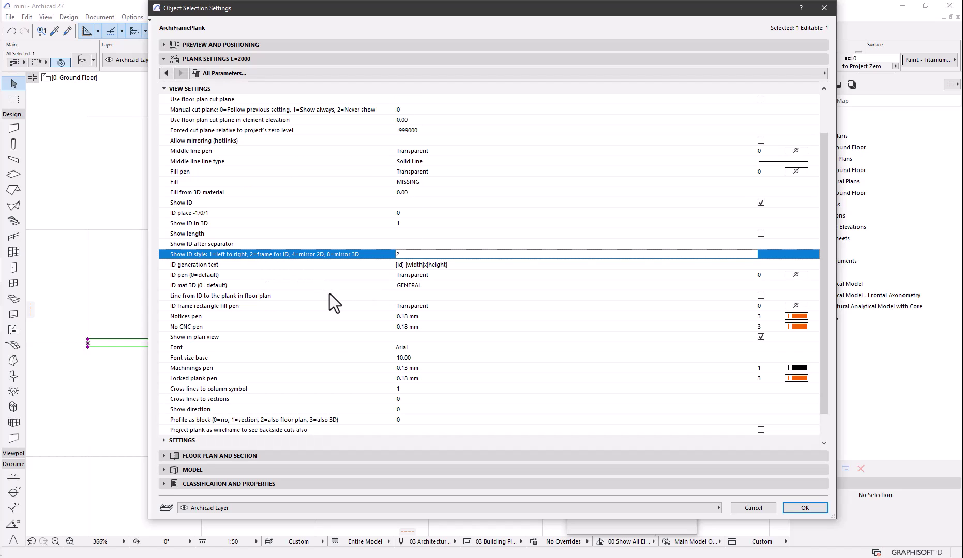
click(429, 305)
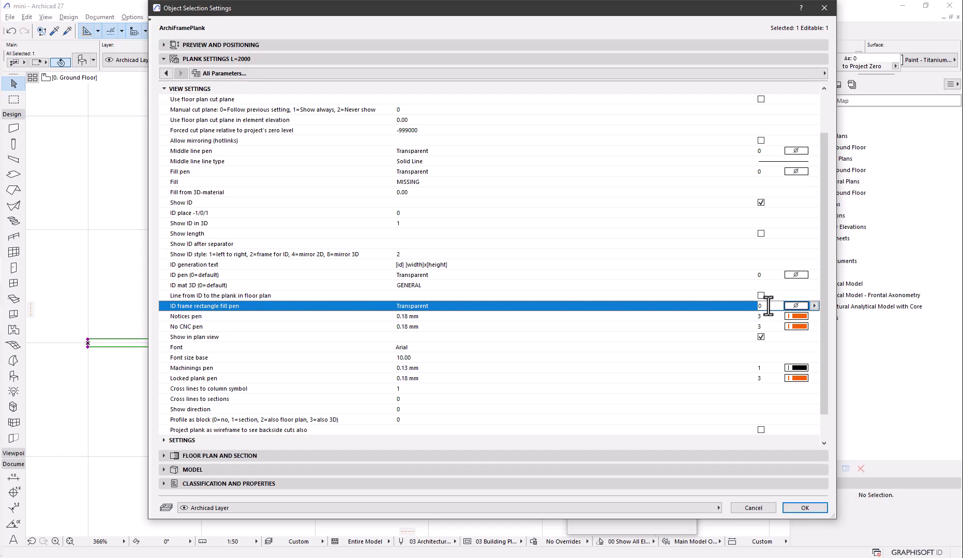
click(814, 307)
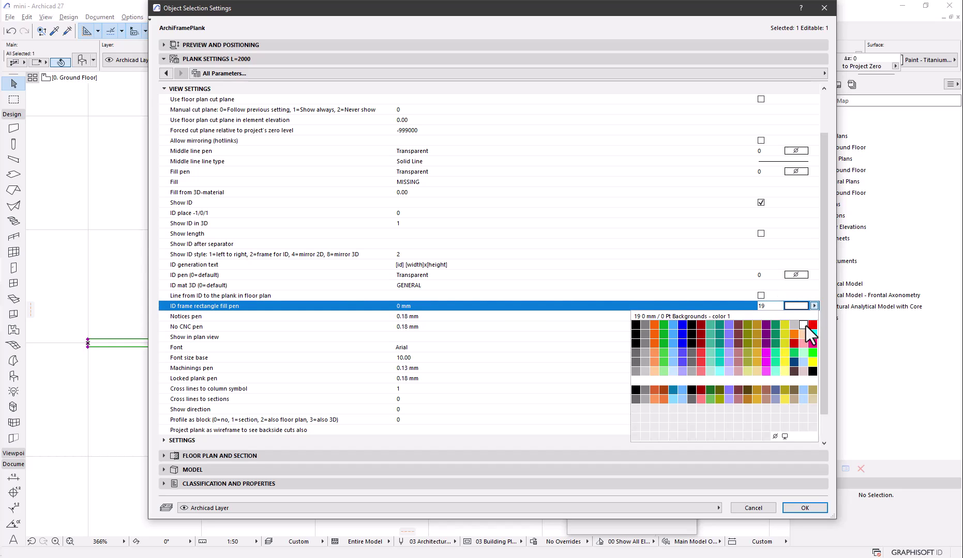
click(803, 325)
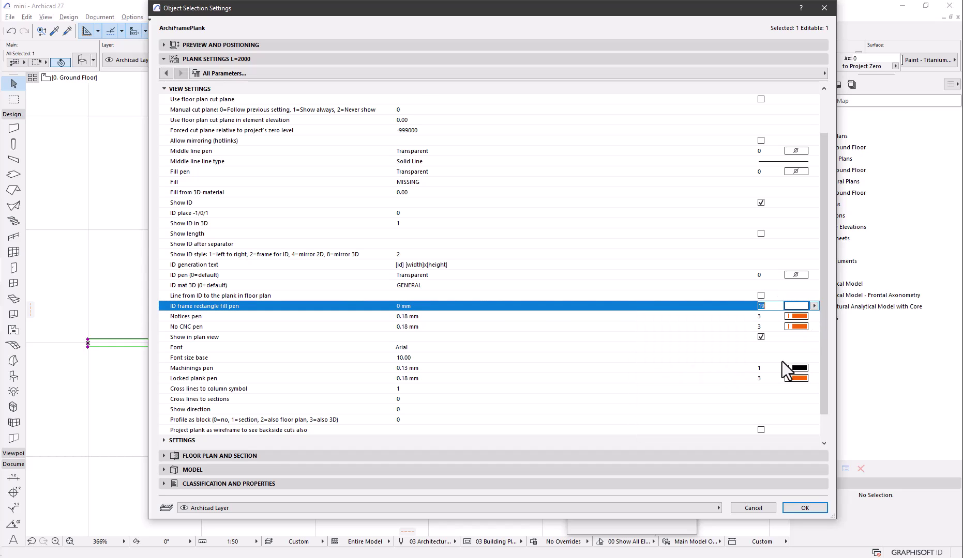
click(800, 508)
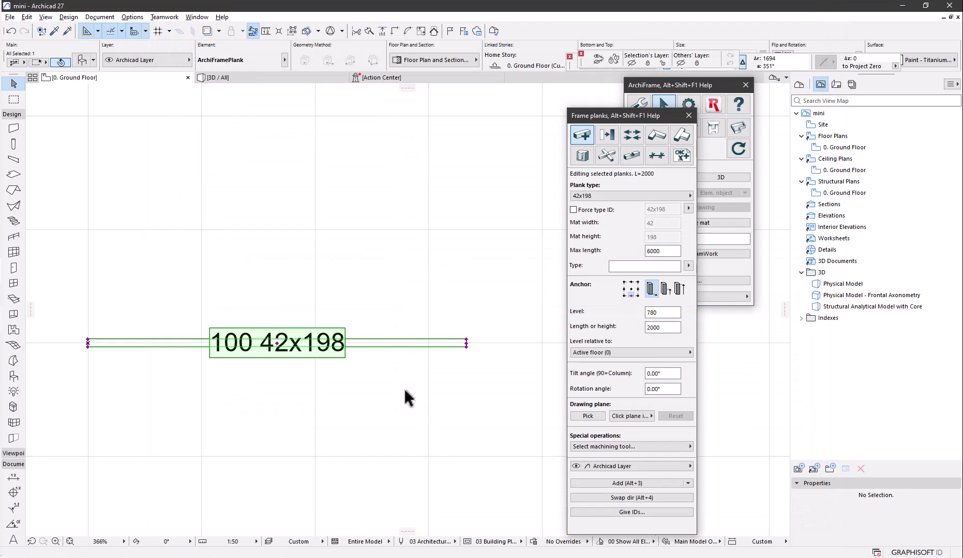
Show the plank in 3D and override its surfaces with Wood - Pine Grained Horizontal
key(F5)
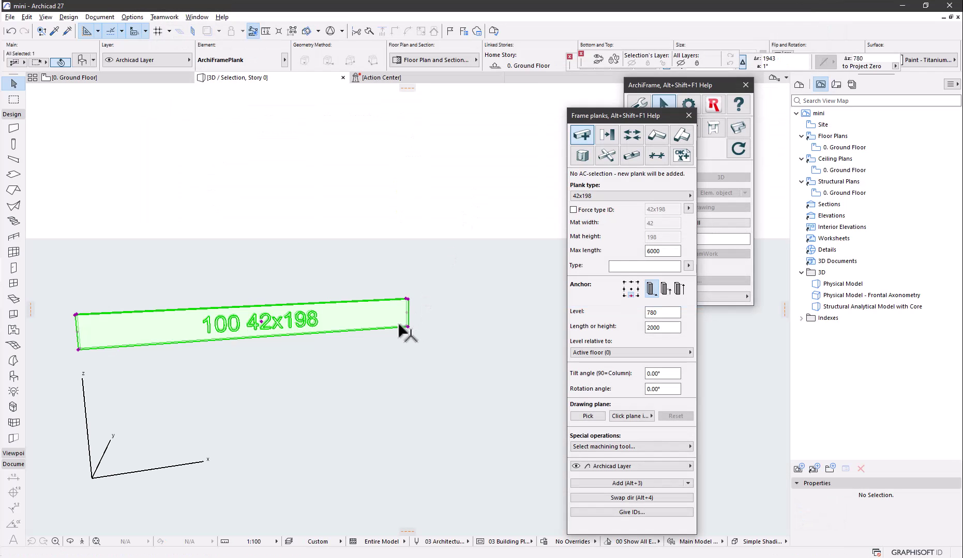
click(83, 60)
click(164, 470)
click(213, 500)
text(woo)
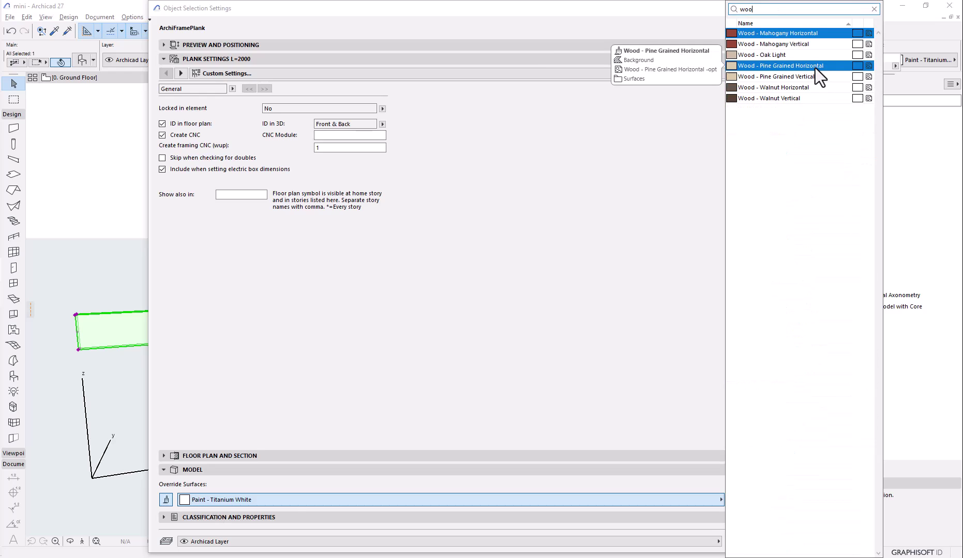
click(815, 67)
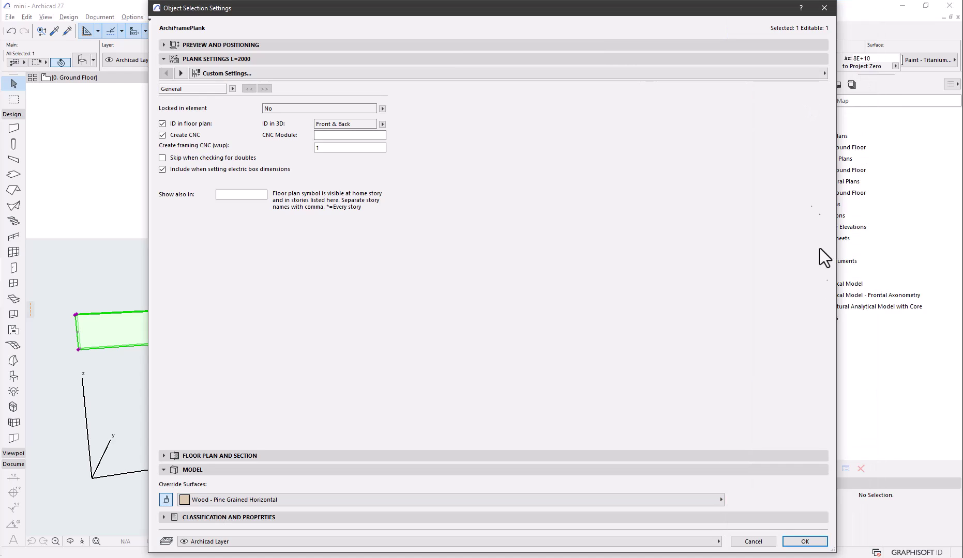
click(803, 542)
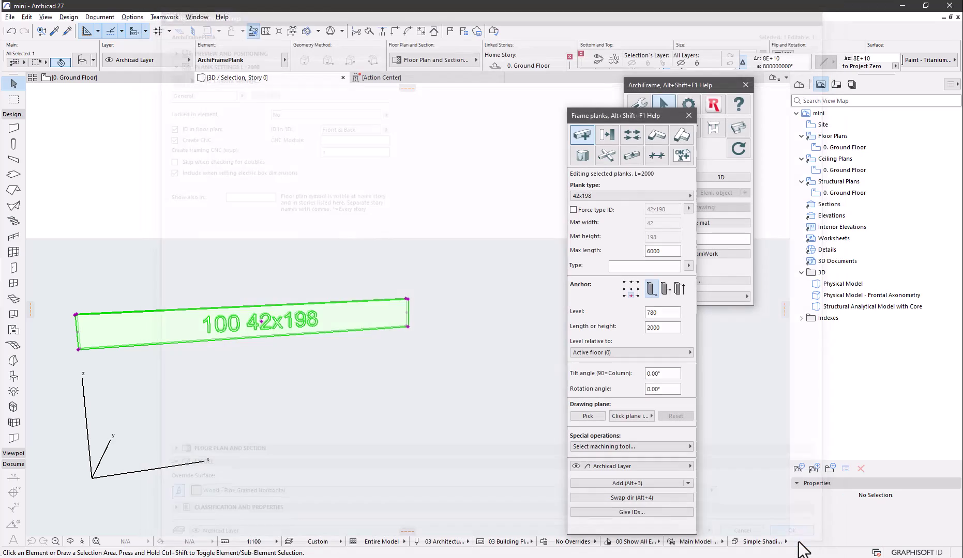
click(382, 342)
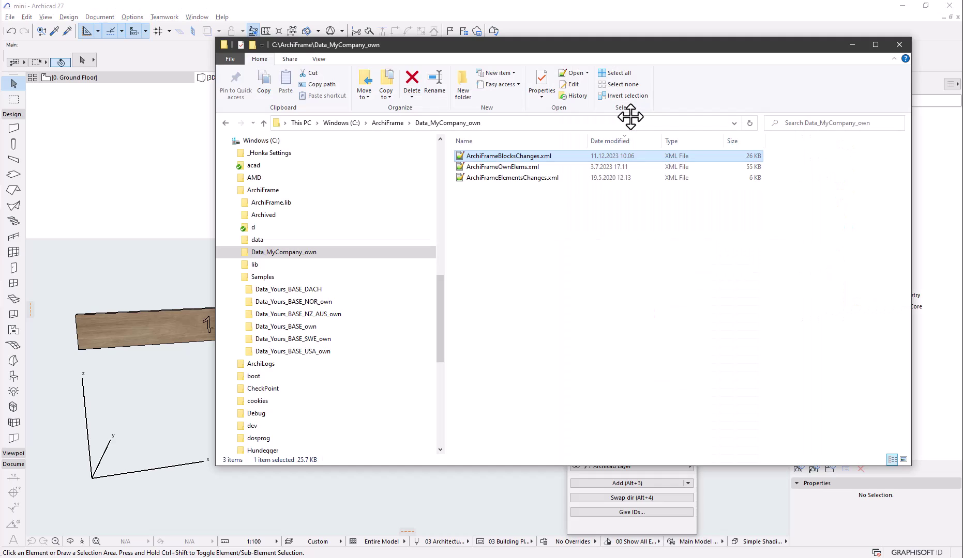
Open ArchiFrameBlocksChanges.xml from C:\ArchiFrame\Data_MyCompany_own in Notepad++
click(303, 253)
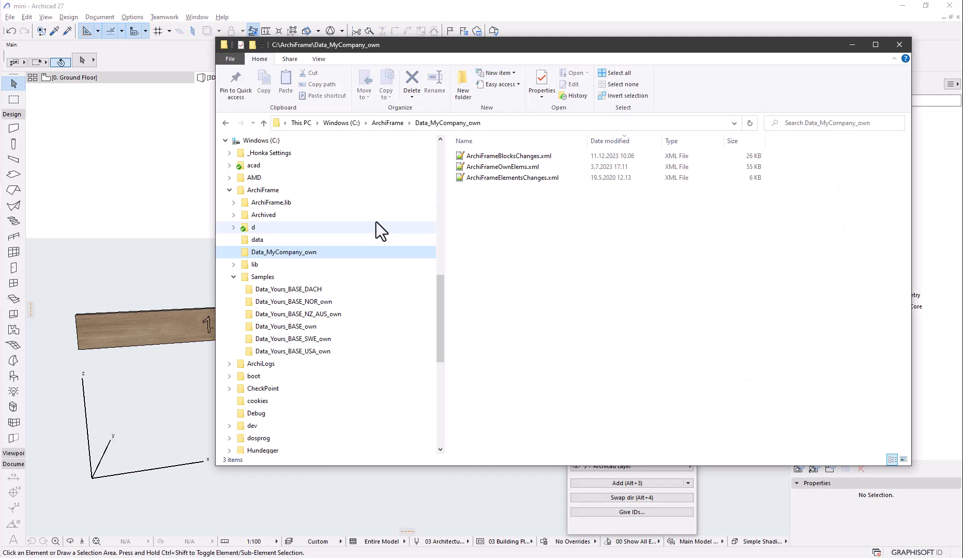
click(506, 155)
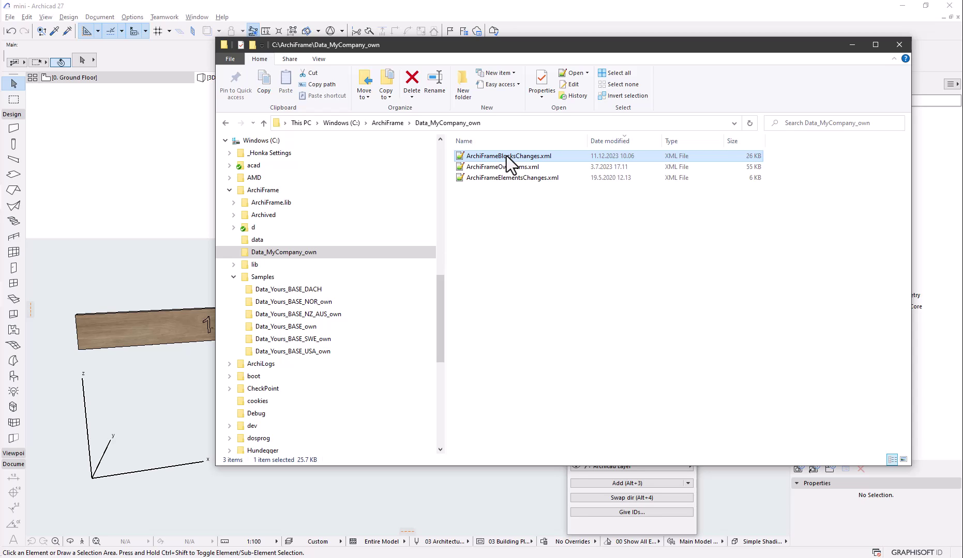
double_click(506, 156)
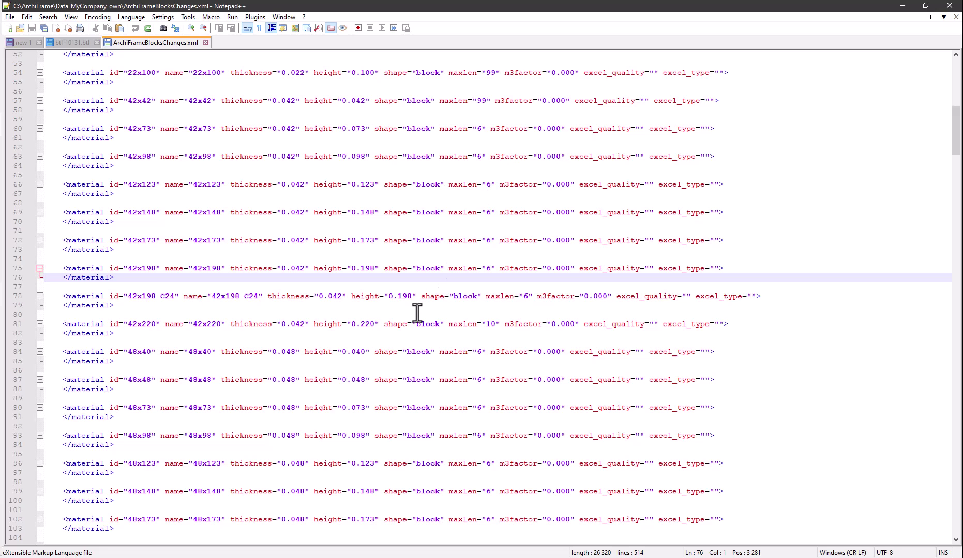
Copy the seven-line settings block from the I 300 material into the 42x198 entry
key(Up)
key(Home)
key(shift+Down)
key(shift+Down)
key(Page_Down)
key(Page_Down)
key(Down)
key(End)
key(Home)
key(shift+Down)
key(shift+Down)
key(shift+Down)
key(shift+Down)
key(shift+Down)
key(shift+Down)
key(shift+Down)
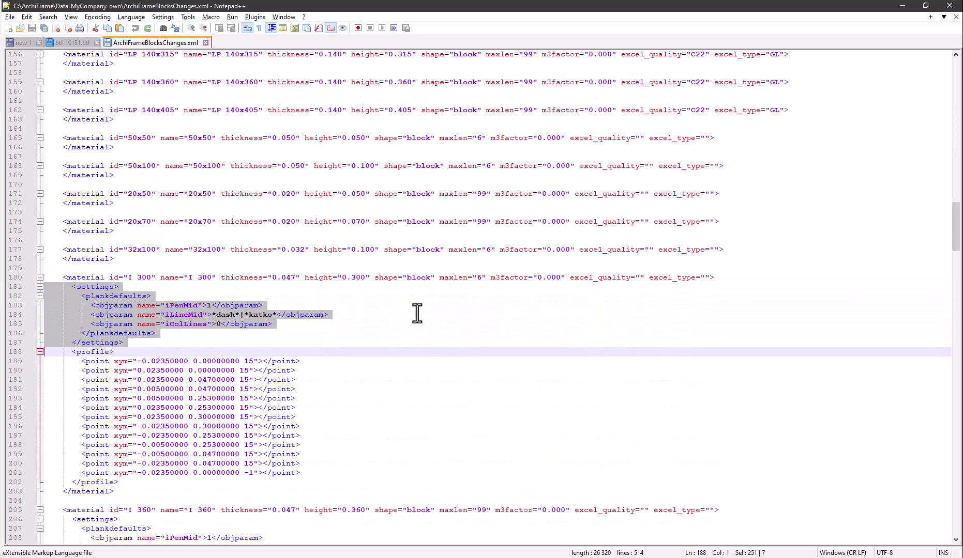
key(ctrl+c)
key(ctrl+v)
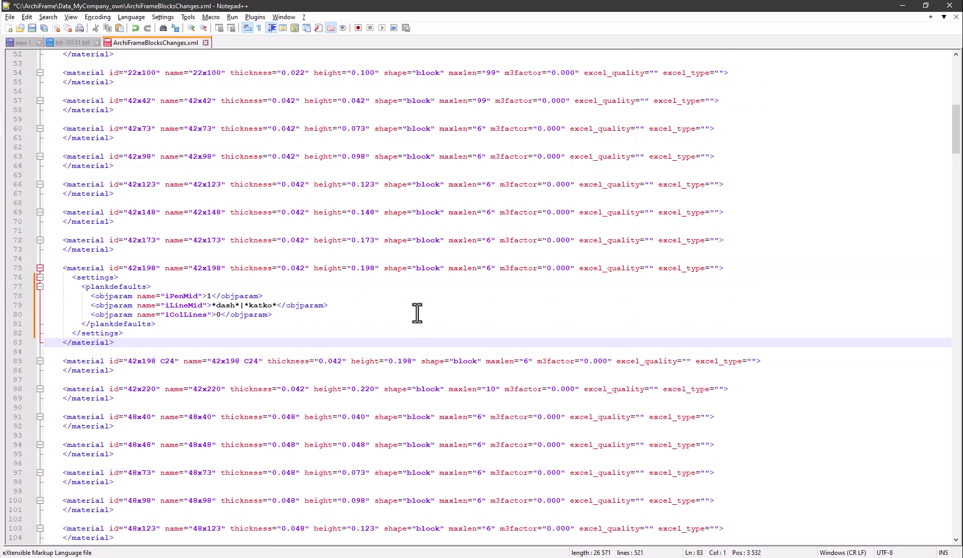
Delete the iLineMid and iColLines lines, leaving only the iPenMid objparam line
key(Up)
key(Up)
key(Up)
key(Up)
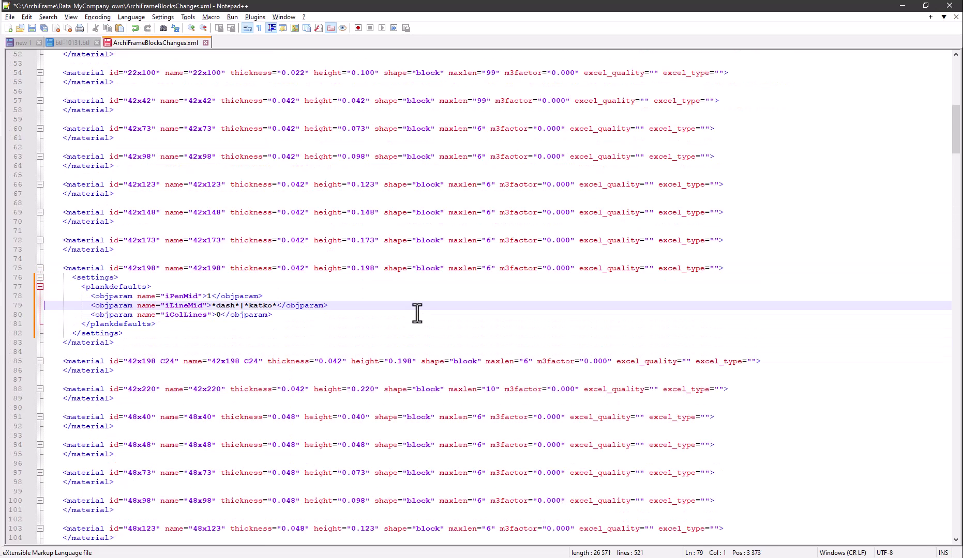
key(shift+Down)
key(shift+Down)
key(Delete)
key(Up)
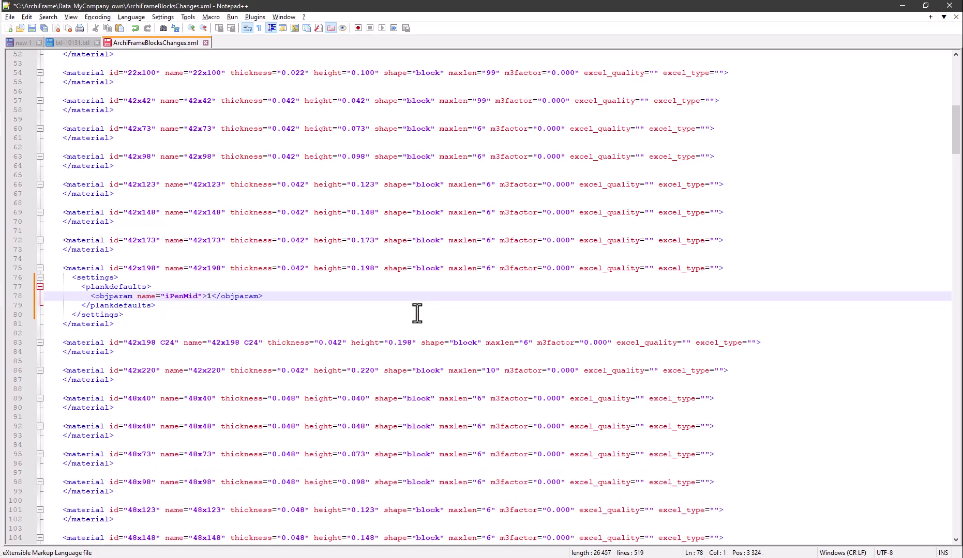
key(Home)
key(shift+End)
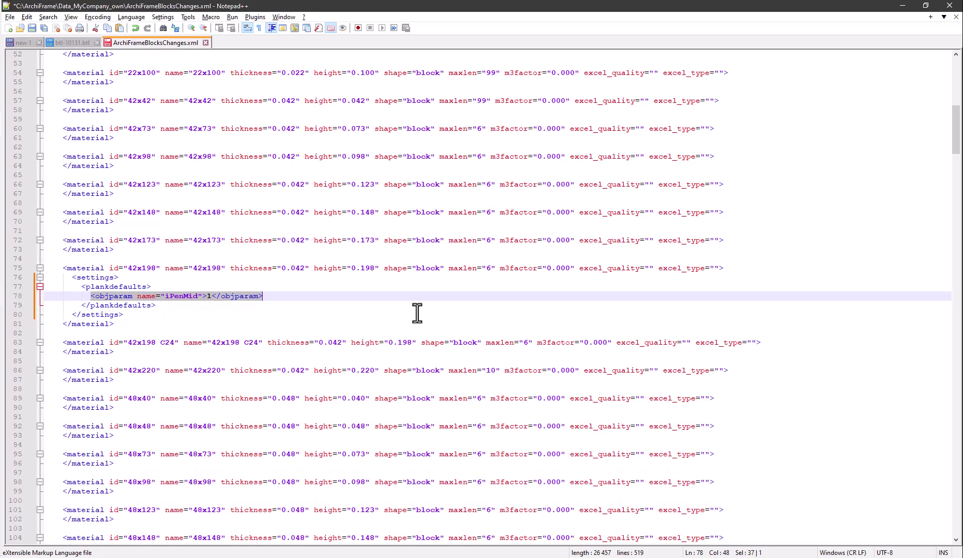
key(alt+Tab)
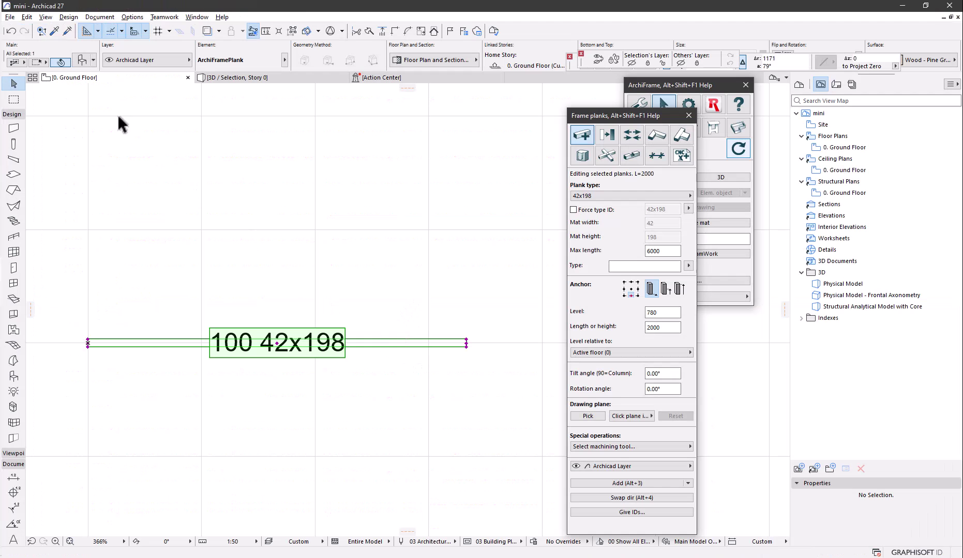
Open ArchiFramePlank.gsm's parameters, find 'id gener' and select the iIDContent variable name
click(9, 17)
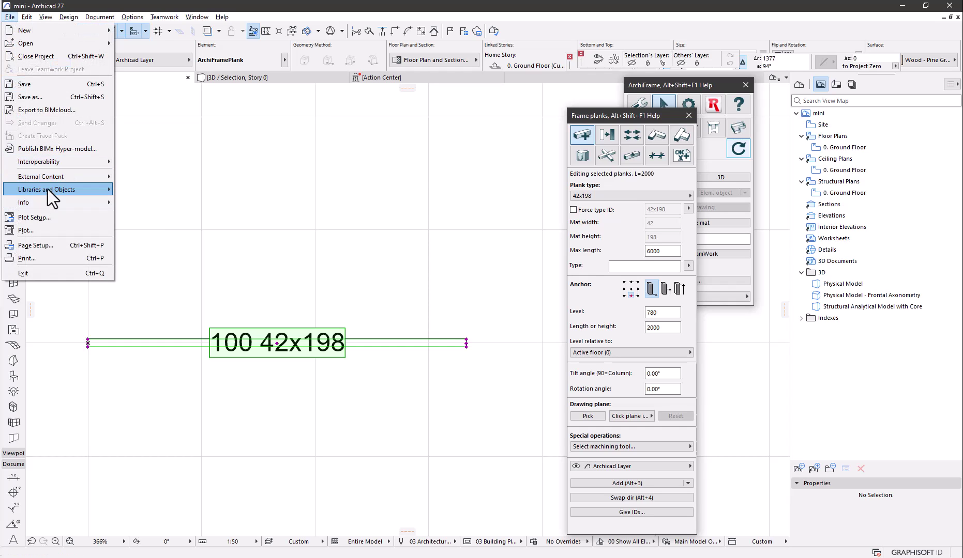
mouse_move(48, 189)
click(151, 269)
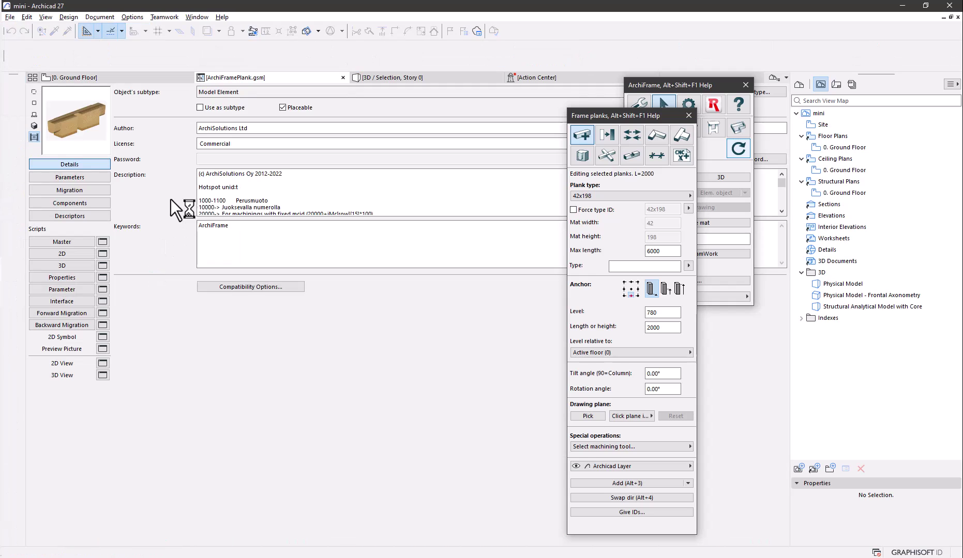
click(87, 180)
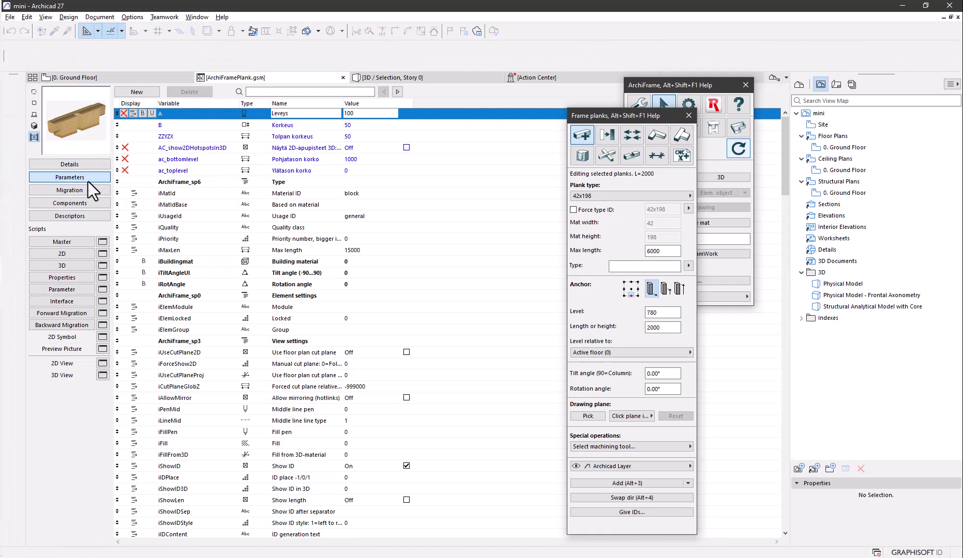
click(288, 92)
text(id gener)
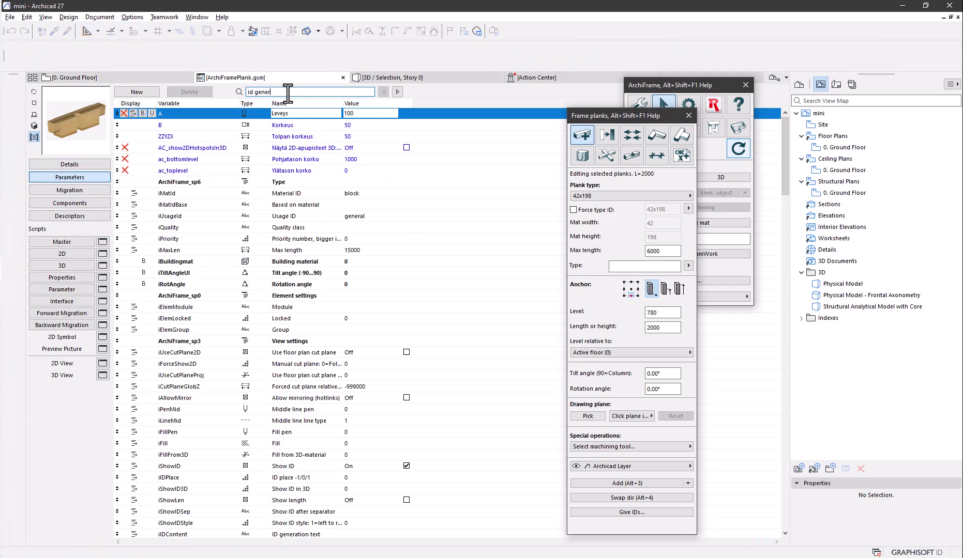
key(Return)
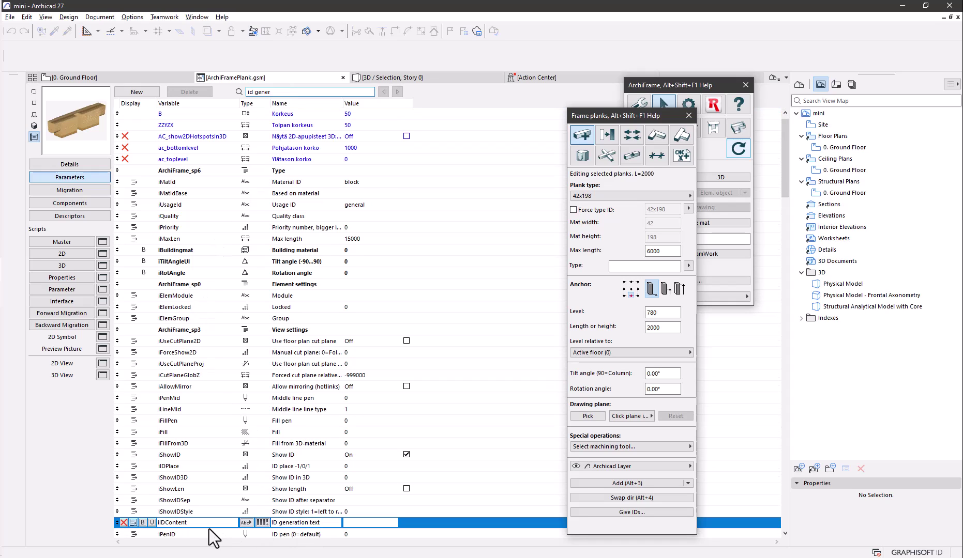
drag(209, 522, 101, 523)
scroll(208, 535, down, 3)
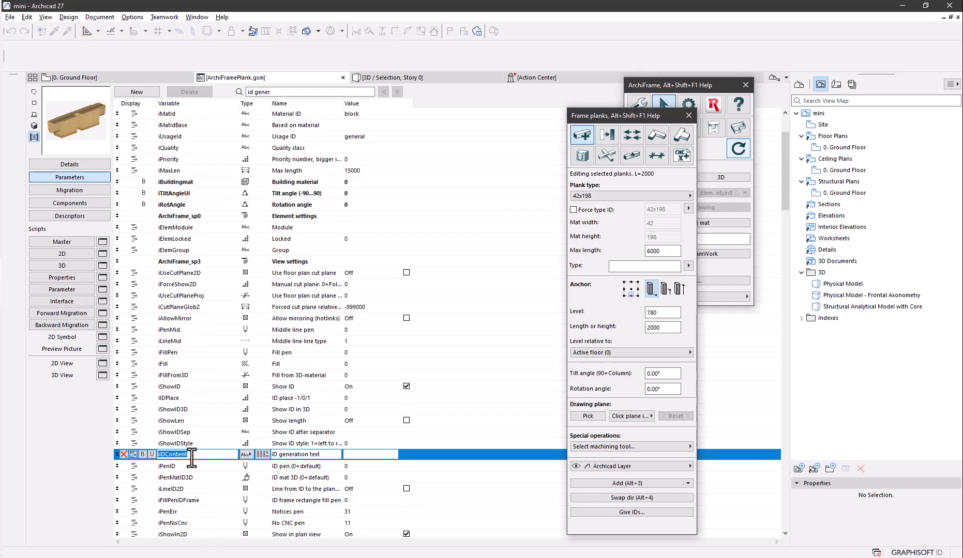
Replace iPenMid with iIDContent on the XML's objparam line 78
key(alt+Tab)
double_click(186, 298)
key(ctrl+v)
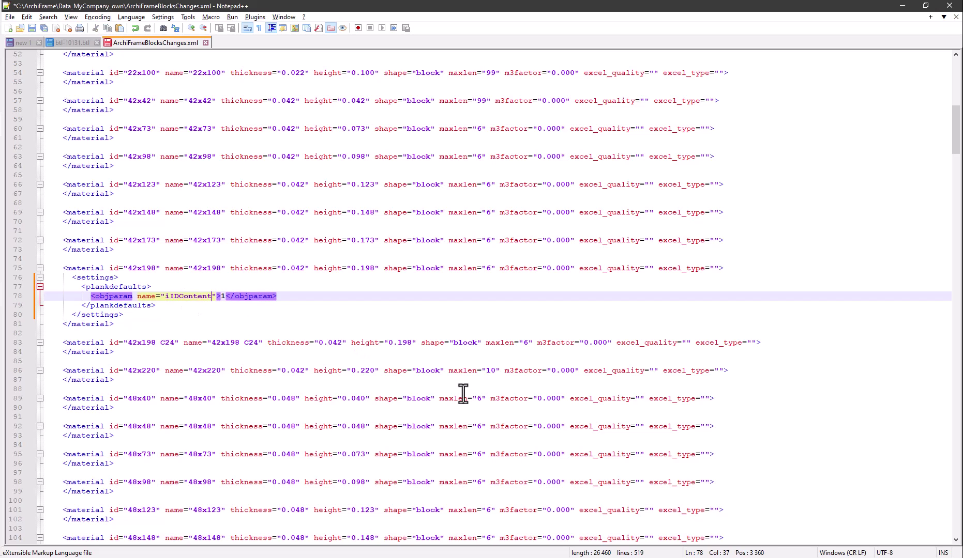
key(Right)
key(Right)
key(alt+Tab)
Paste the Smartguide example '[id] [width]x[height]' as iIDContent's value and duplicate that line
right_click(652, 262)
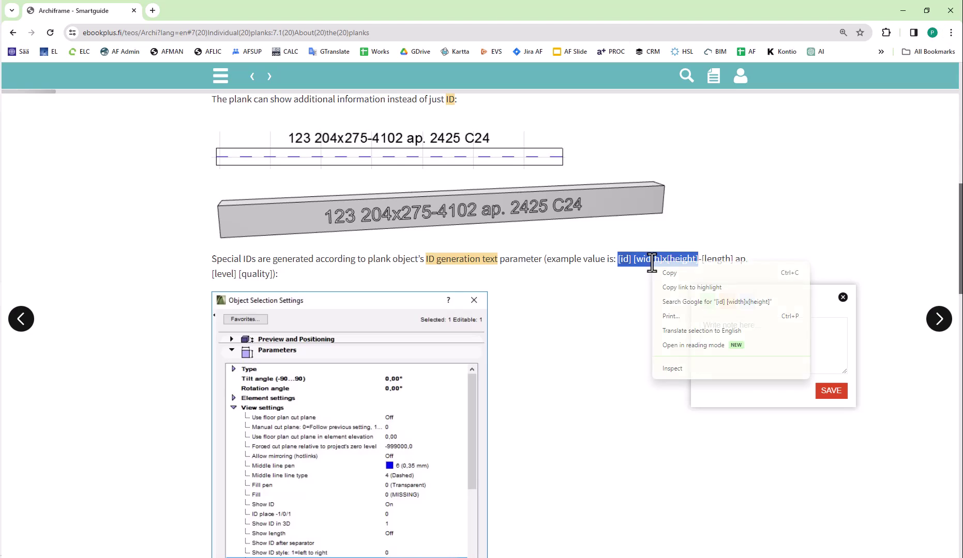
click(675, 276)
key(alt+Tab)
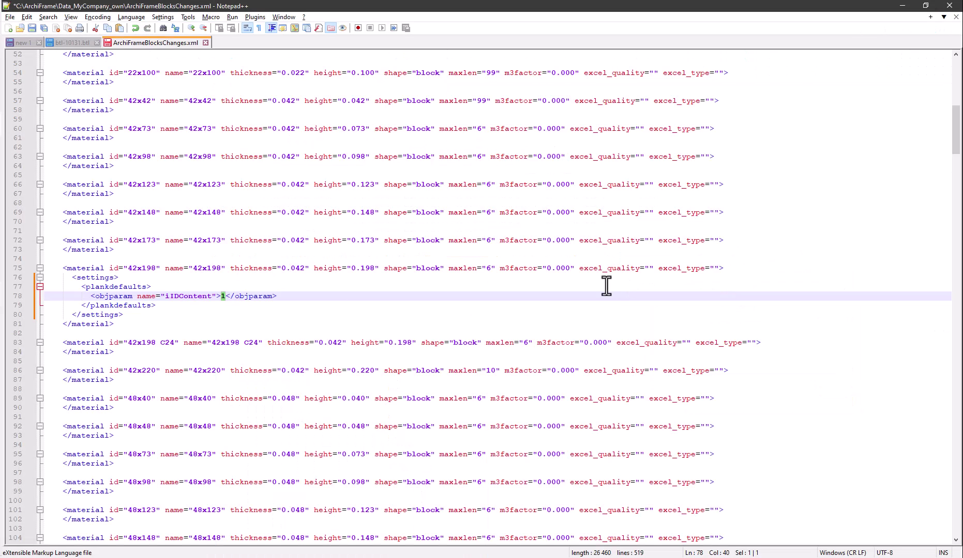
key(ctrl+v)
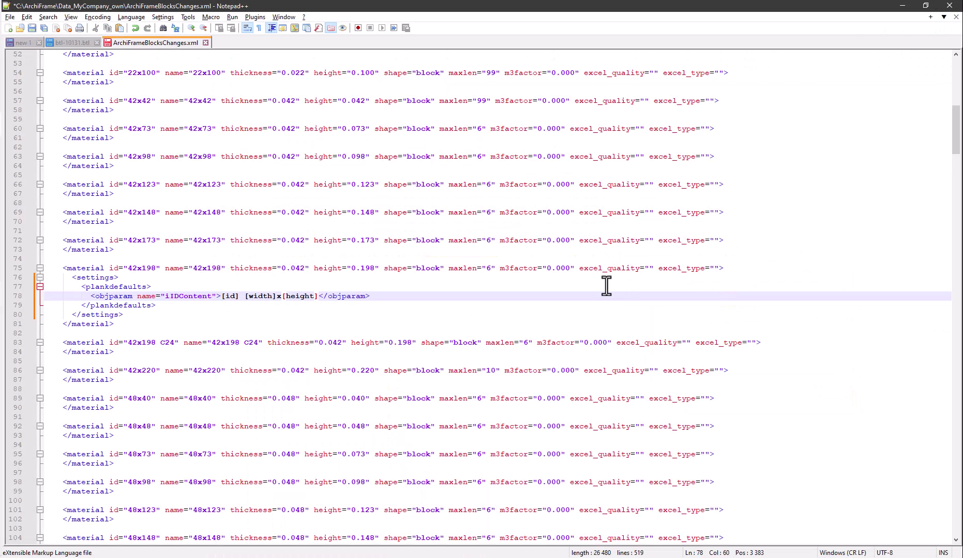
key(ctrl+d)
key(shift+Right)
key(shift+Right)
key(shift+Right)
key(shift+Right)
key(shift+Right)
key(shift+Right)
key(shift+Right)
key(shift+Right)
key(shift+Right)
key(shift+Right)
key(shift+Right)
key(shift+Right)
key(shift+Right)
key(shift+Right)
key(shift+Right)
key(shift+Right)
key(shift+Right)
key(shift+Right)
key(shift+Right)
key(shift+Right)
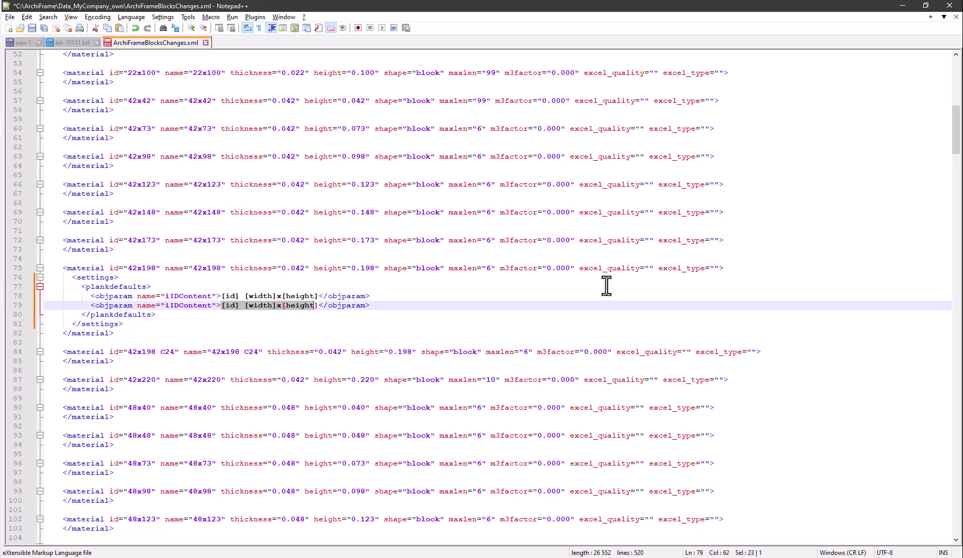
key(shift+Left)
Rename the duplicated line 79's parameter to iShowIDStyle, copied from Archicad's parameter list
key(alt+Tab)
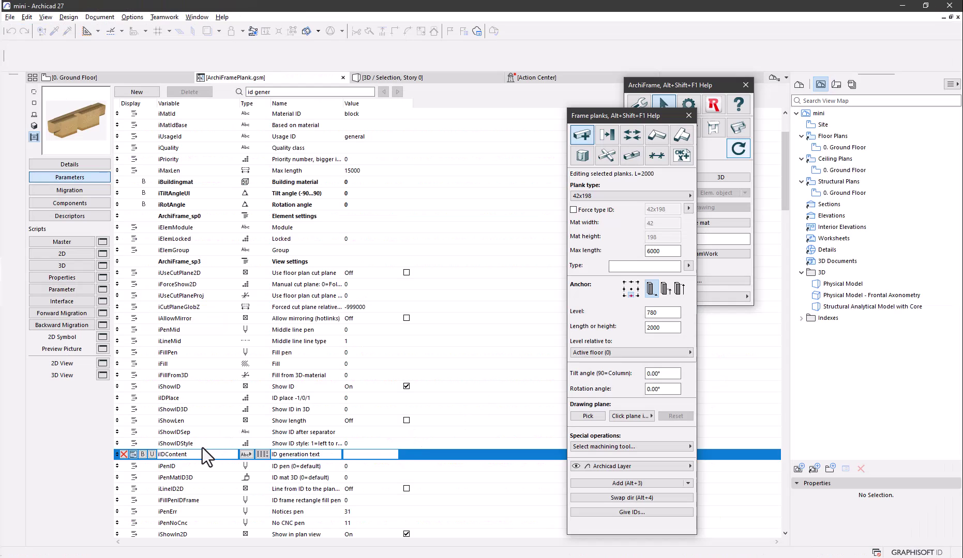
click(204, 448)
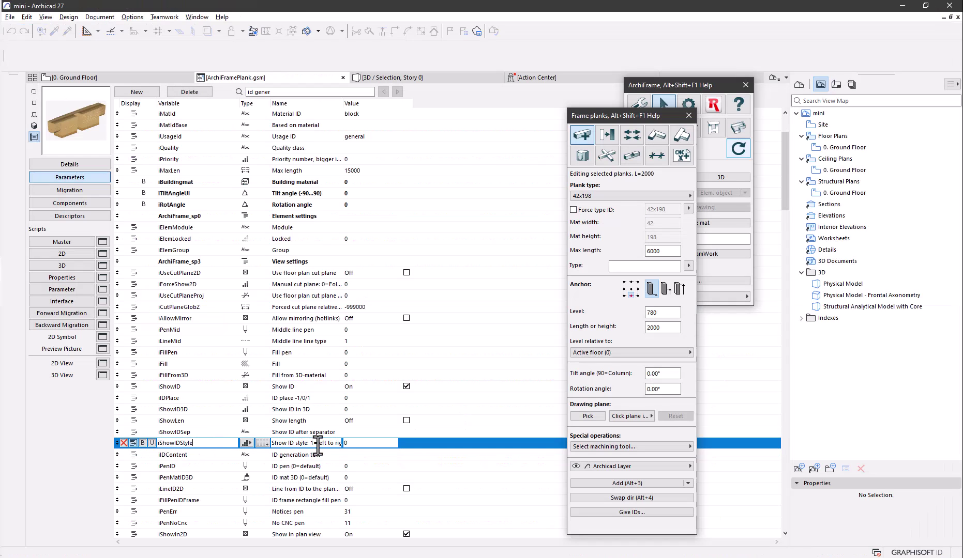
click(209, 446)
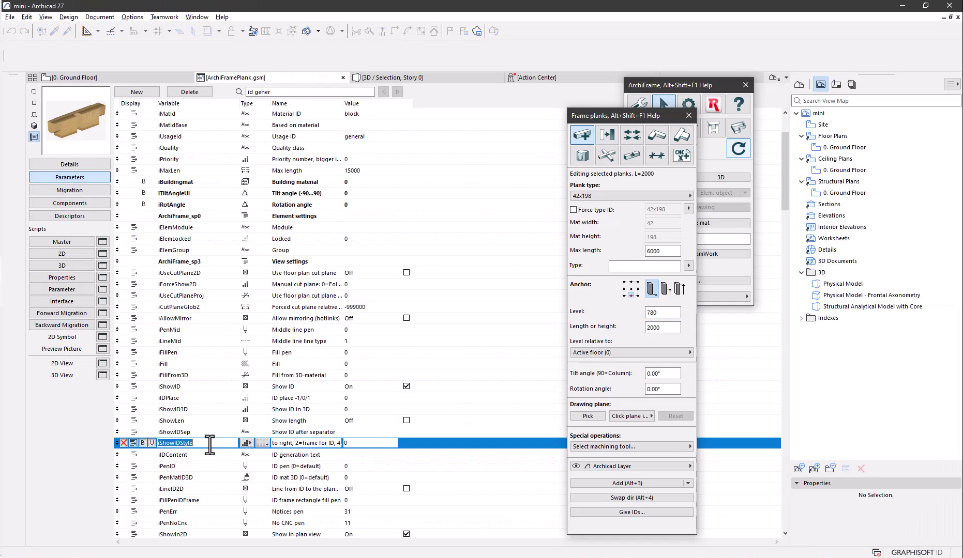
key(ctrl+c)
key(alt+Tab)
key(ctrl+v)
key(Delete)
Copy the iShowIDStyle line to line 80 and set iShowIDStyle's value to 2
key(shift+Down)
key(ctrl+c)
key(Down)
key(Up)
key(ctrl+v)
key(Up)
key(Up)
key(End)
key(Left)
key(Left)
key(Left)
key(Left)
key(Left)
key(Left)
key(Left)
key(Left)
key(Left)
key(Left)
key(Left)
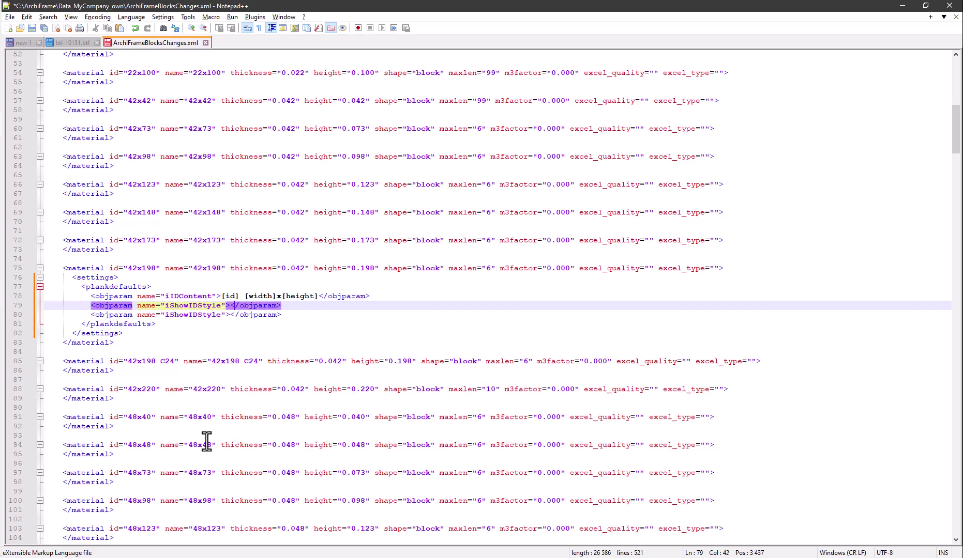
key(Left)
text(1)
key(Down)
Rename line 80's parameter to iFillPenIDFrame, leaving its value empty
key(alt+Tab)
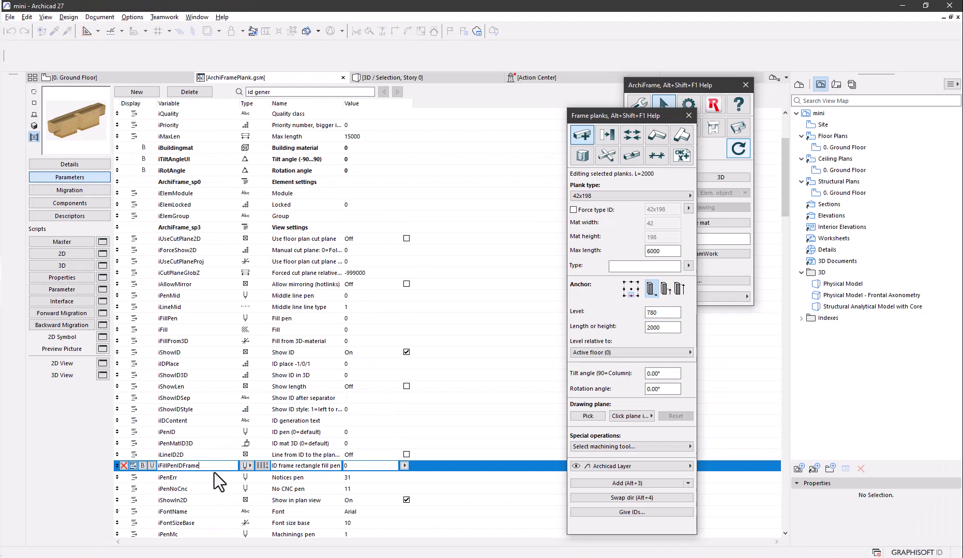
double_click(203, 466)
key(alt+Tab)
key(ctrl+v)
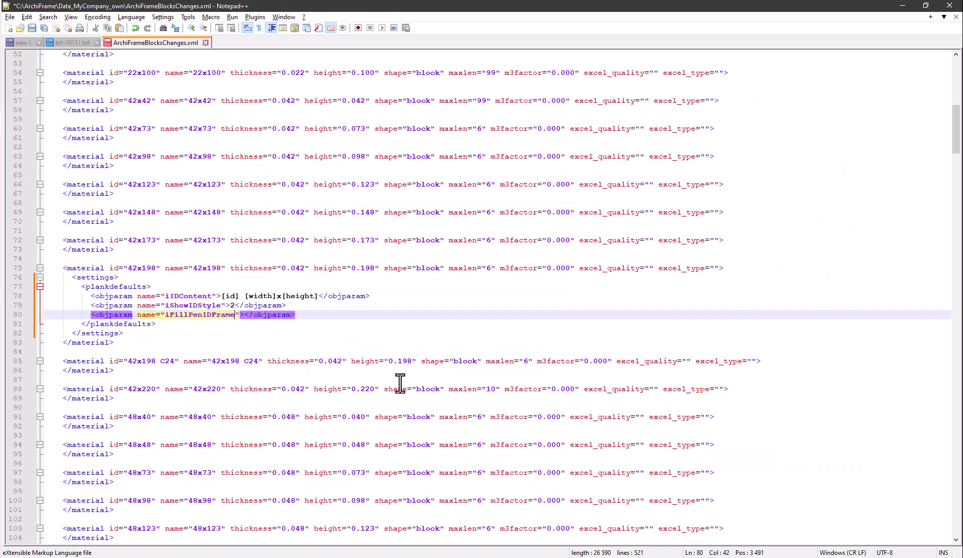
key(End)
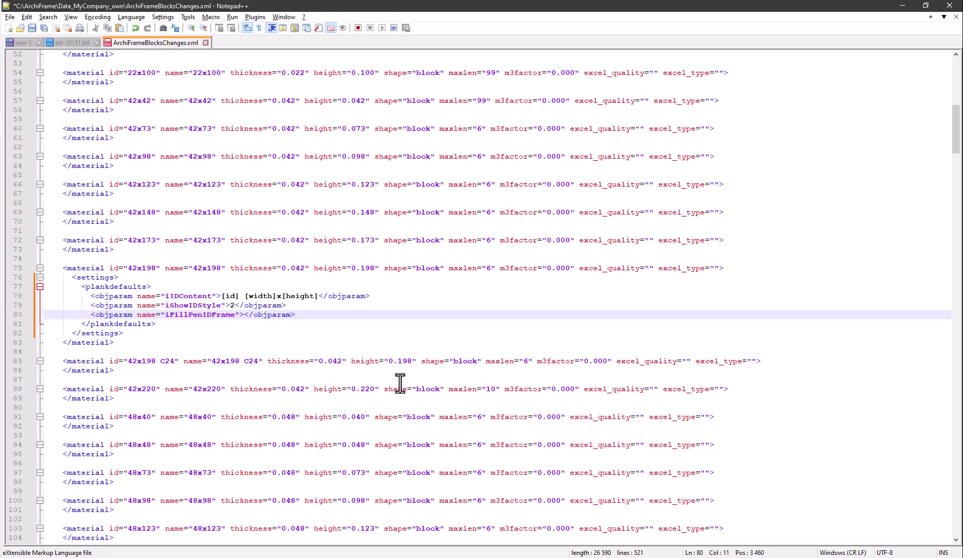
key(End)
key(Left)
key(Right)
key(Right)
key(alt+Tab)
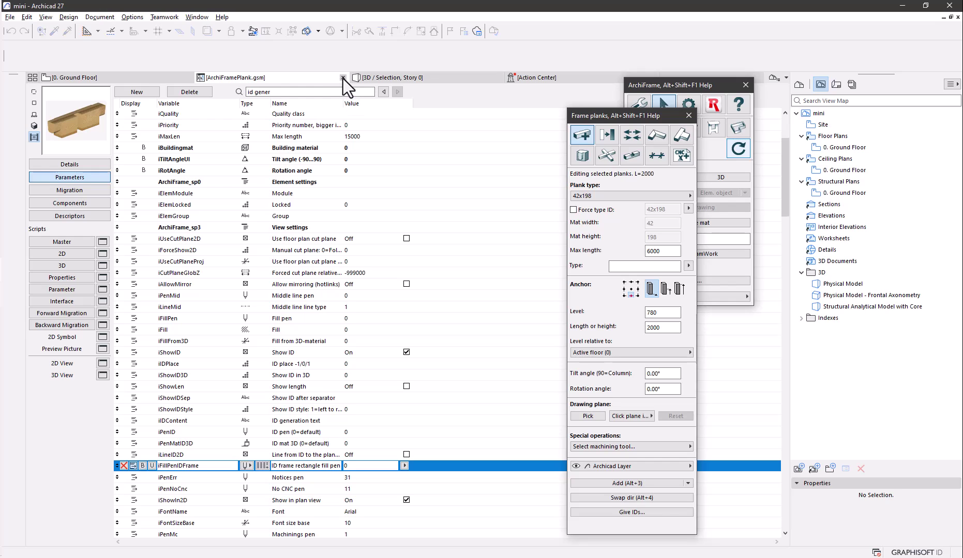
Search the Smartguide for 'elemparam', open section 23.4 and select its elemparam syntax heading
click(343, 78)
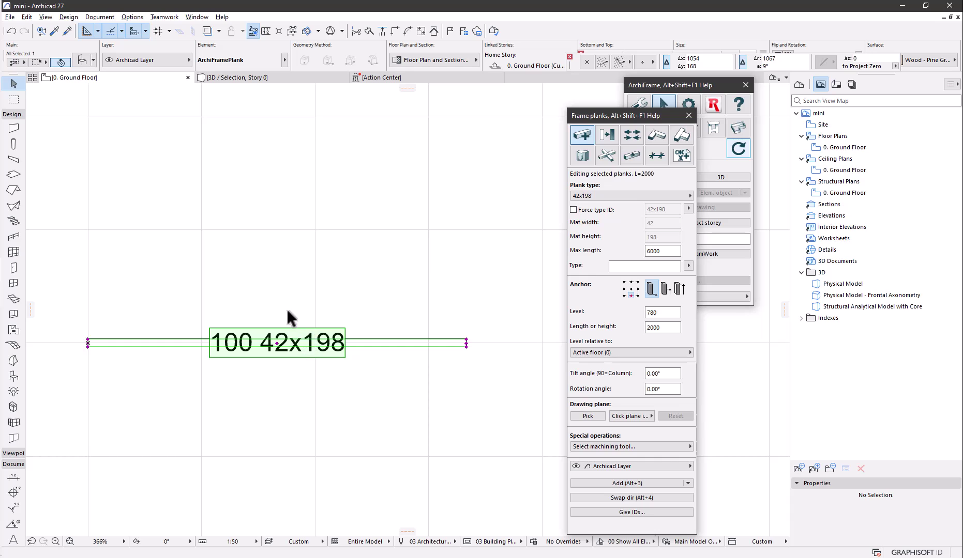
key(alt+Tab)
click(686, 77)
triple_click(481, 117)
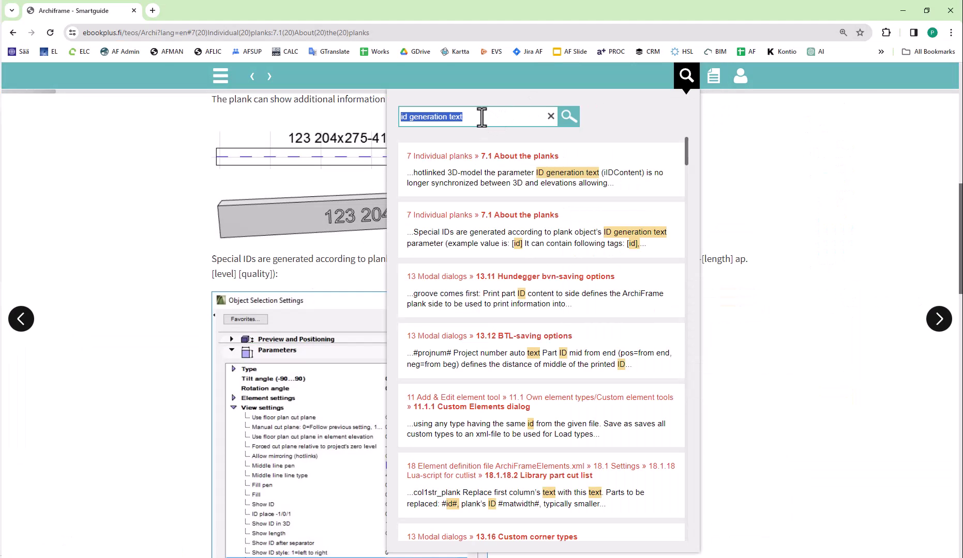
text(elema)
key(BackSpace)
text(param)
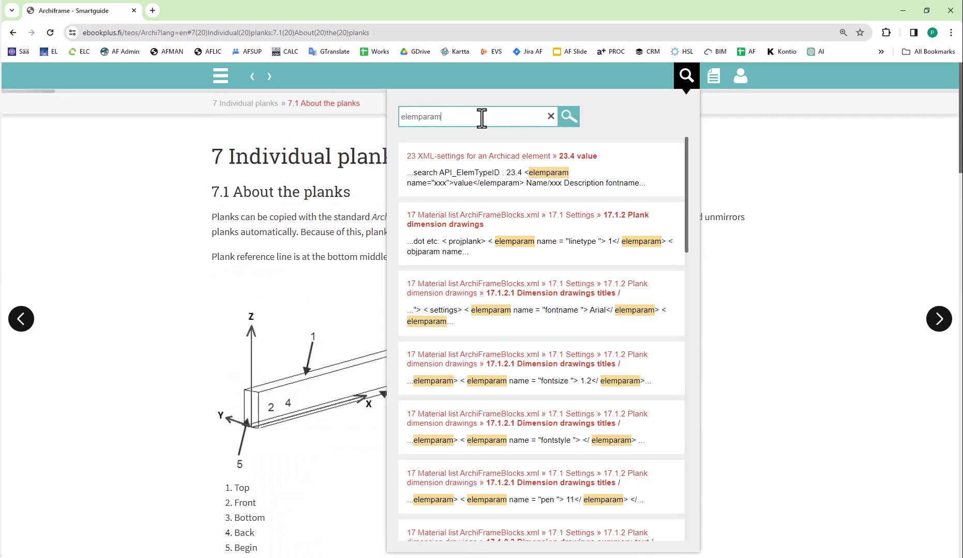
click(490, 165)
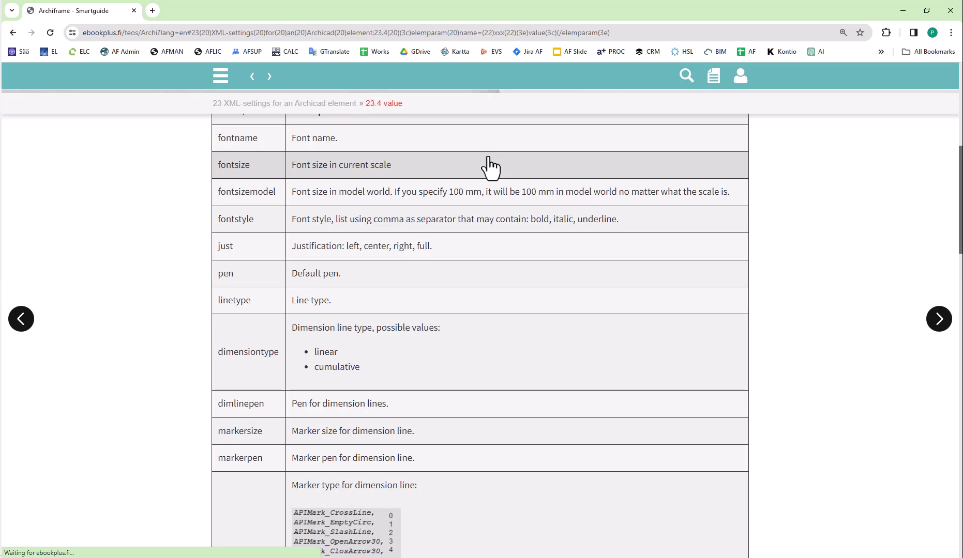
scroll(341, 226, up, 2)
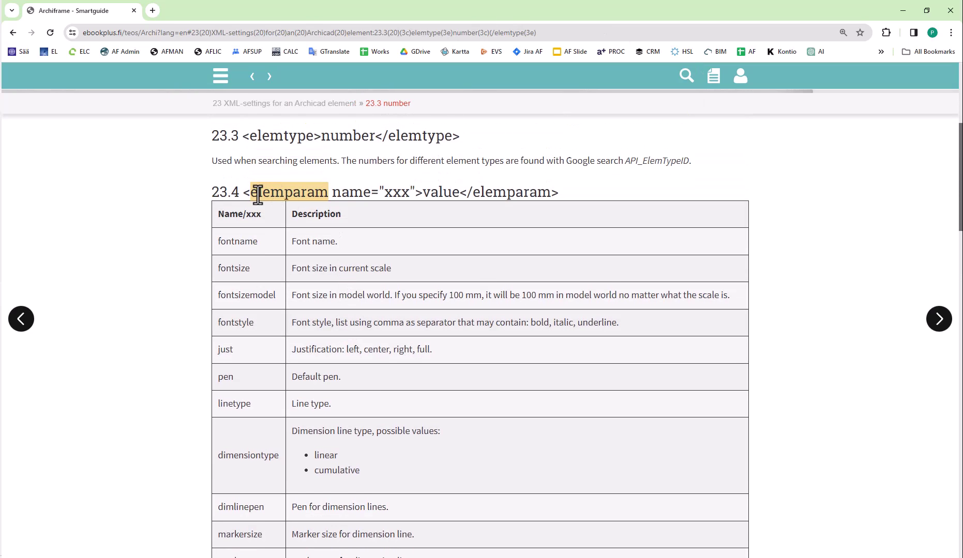
mouse_move(240, 192)
mouse_down()
mouse_move(522, 192)
mouse_move(517, 209)
mouse_up()
Paste the copied elemparam line as a new line 81 below line 80
key(alt+Tab)
key(Return)
key(ctrl+v)
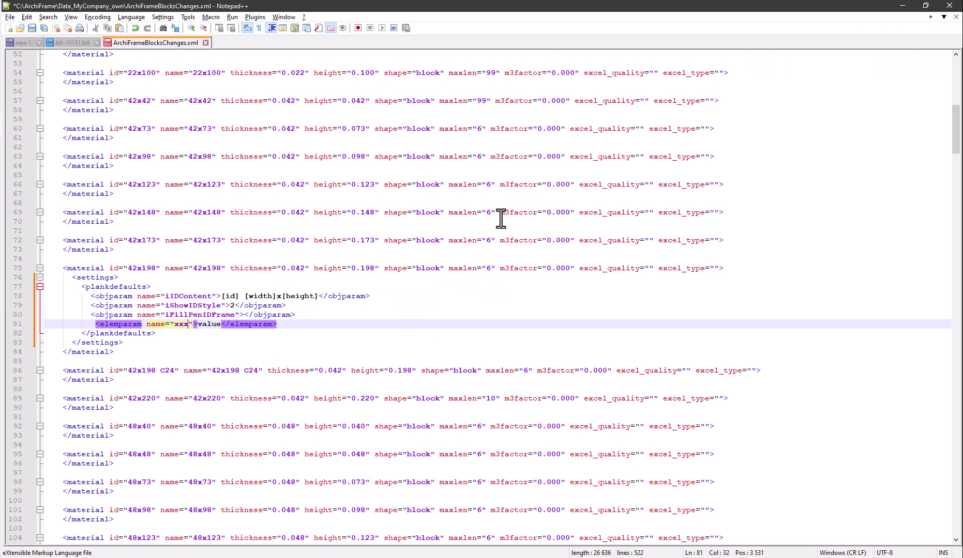
Rename the elemparam's xxx placeholder to material, taken from the Smartguide parameter table
key(alt+Tab)
scroll(514, 349, down, 15)
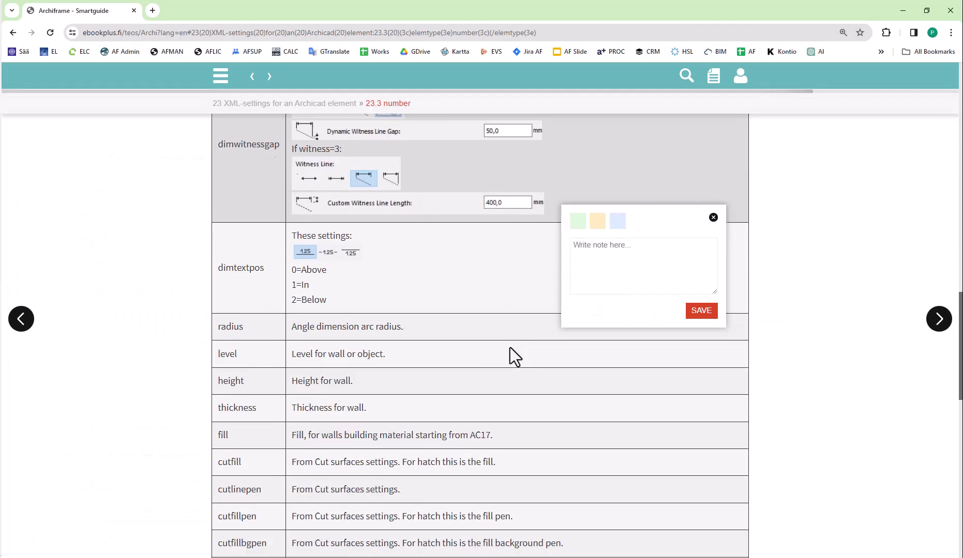
scroll(510, 347, down, 4)
scroll(421, 313, up, 2)
key(alt+Tab)
double_click(181, 325)
key(ctrl+v)
double_click(230, 324)
key(alt+Tab)
click(133, 17)
Copy the Wood - Pine Grained Horizontal surface name from Archicad's Surfaces list into the material value
mouse_move(142, 27)
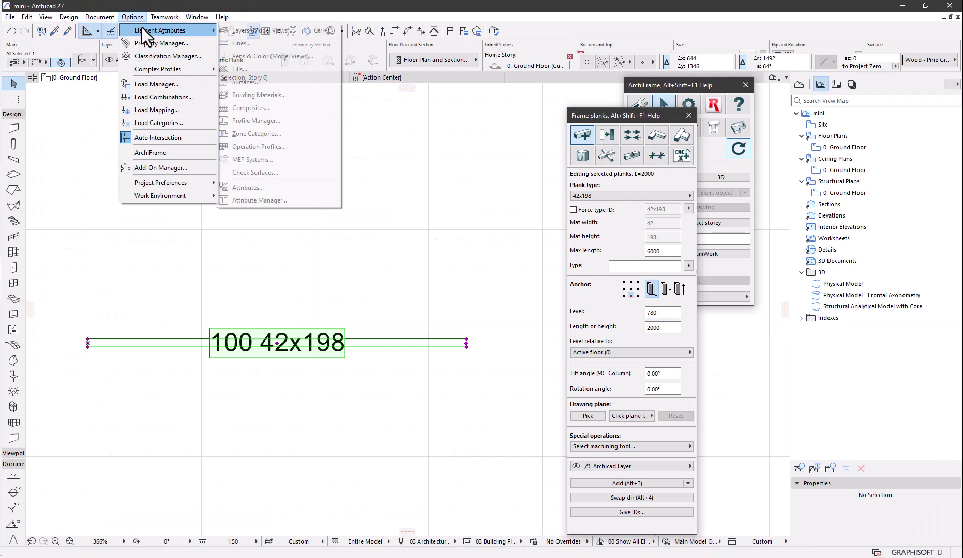
click(263, 80)
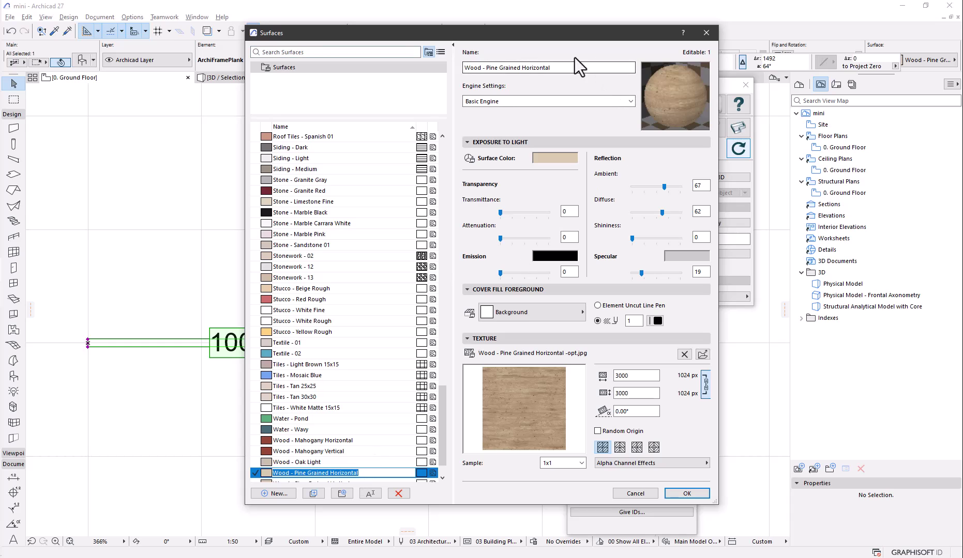
drag(547, 68, 463, 67)
key(alt+Tab)
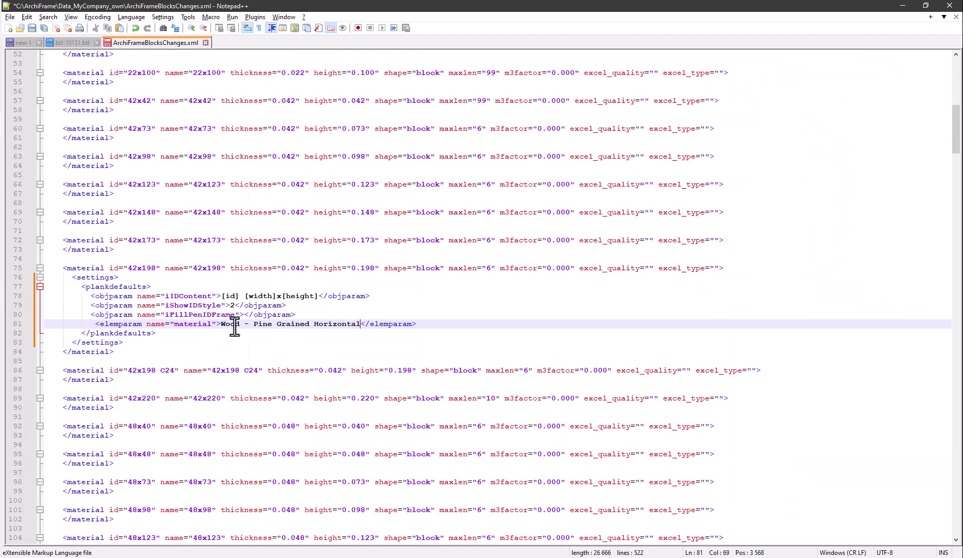
click(246, 316)
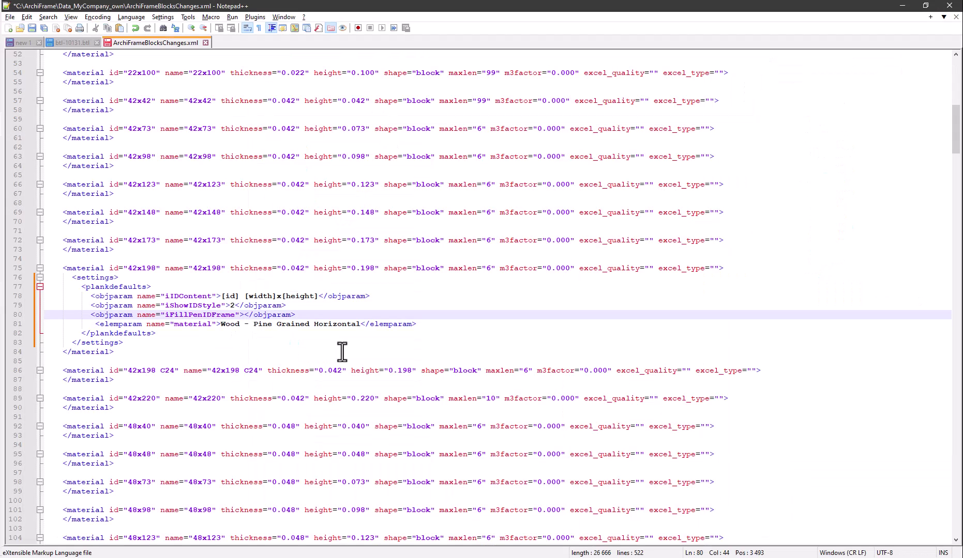
Read the plank's ID frame fill pen (19) from All Parameters for the iFillPenIDFrame default
key(alt+Tab)
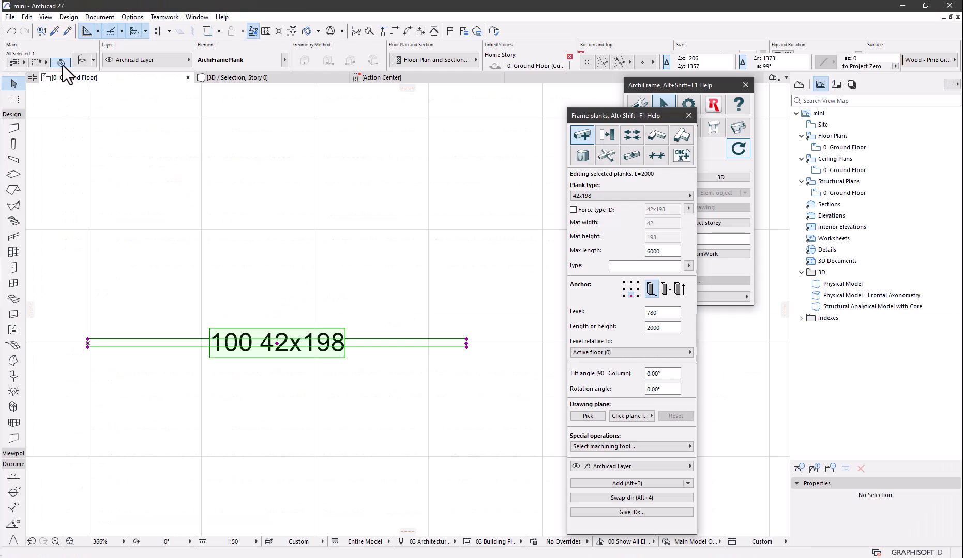
click(79, 60)
click(282, 73)
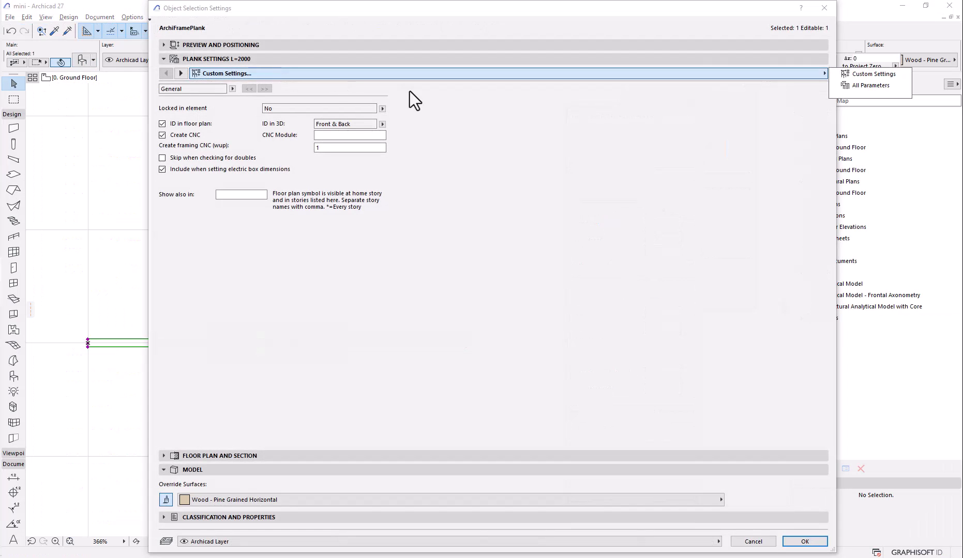
click(870, 85)
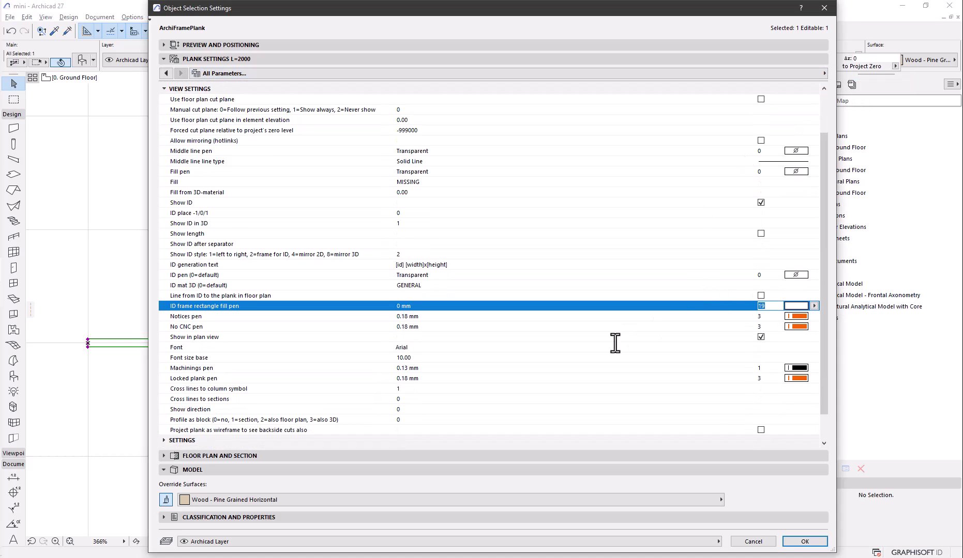
key(alt+Tab)
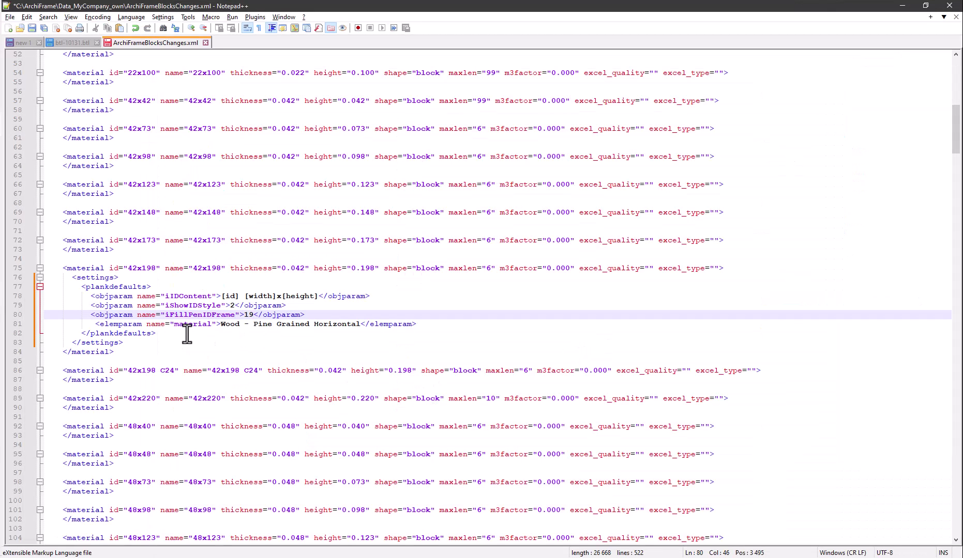
Close the plank settings with OK and reconfirm ArchiFrame settings to reload the XML
key(alt+Tab)
click(804, 541)
click(687, 104)
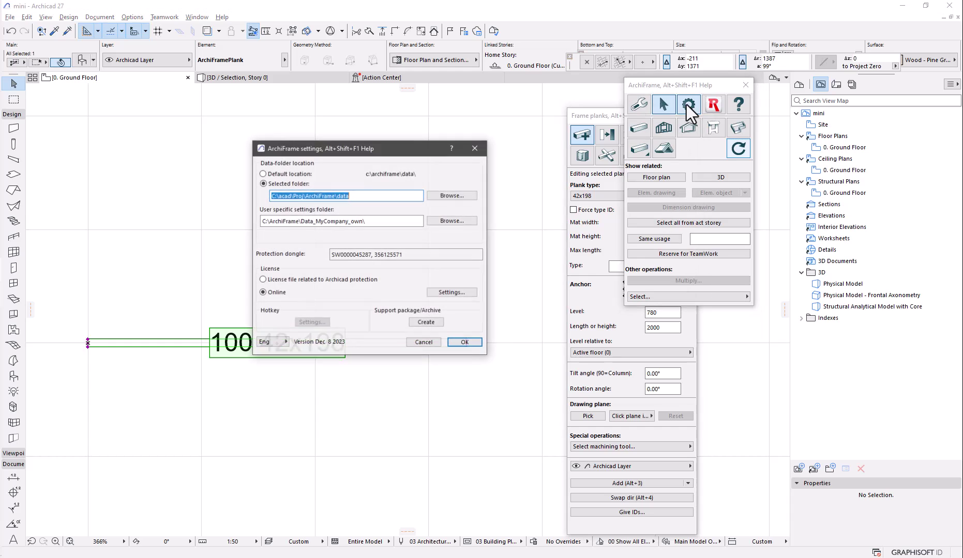
click(465, 343)
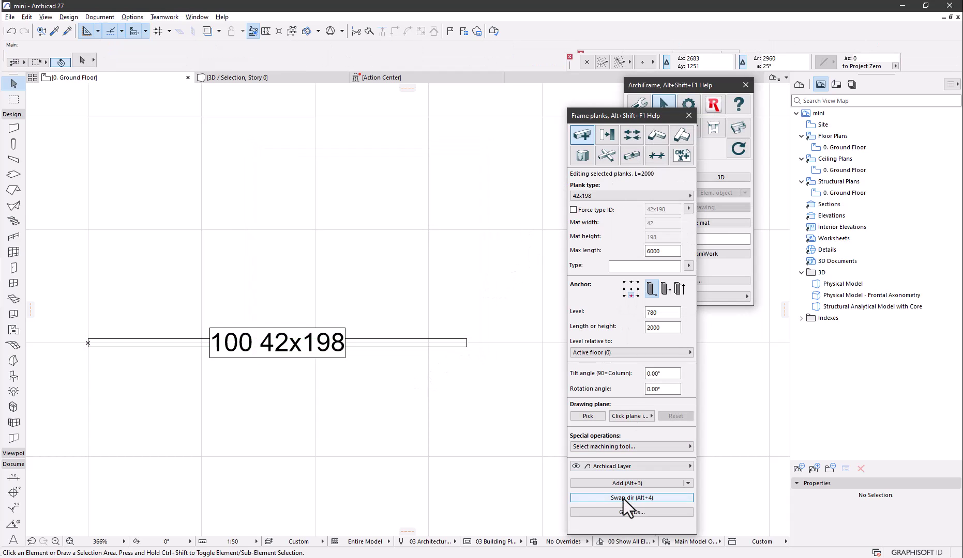
Add a new 42x198 plank of length 1364 above the first one
click(623, 486)
scroll(454, 284, down, 3)
middle_drag(454, 285, 326, 281)
click(298, 277)
click(423, 276)
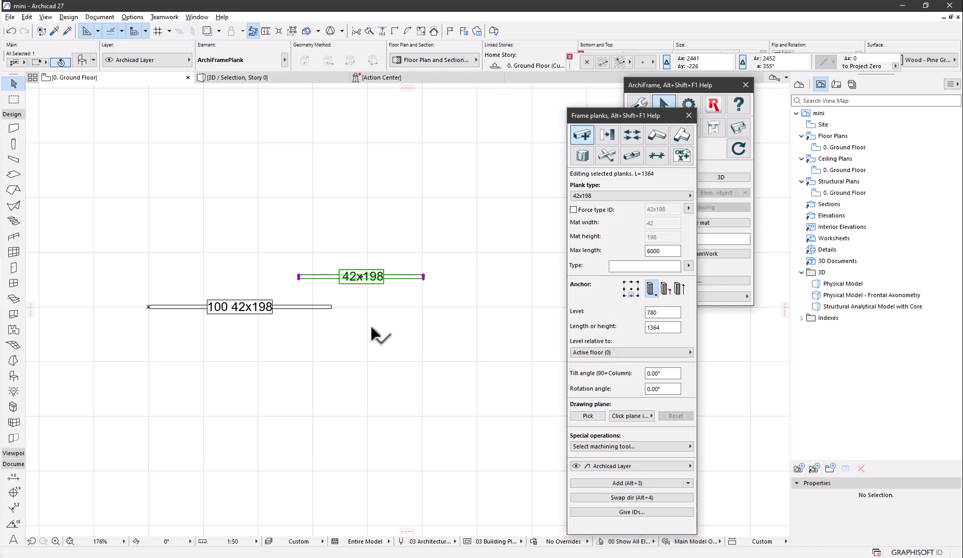
click(371, 335)
Show all in 3D to verify the pine wood surface, then return to the floor plan
right_click(372, 331)
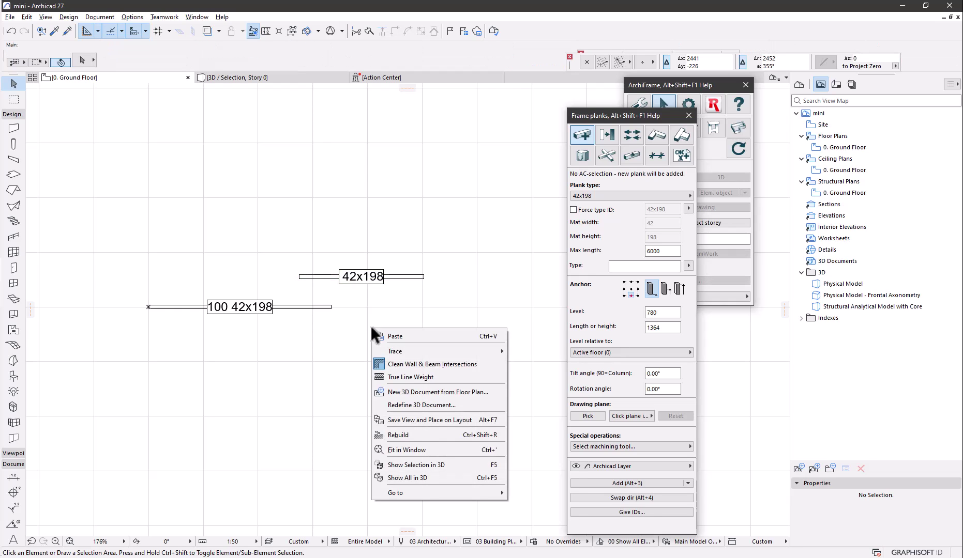
click(431, 474)
click(479, 312)
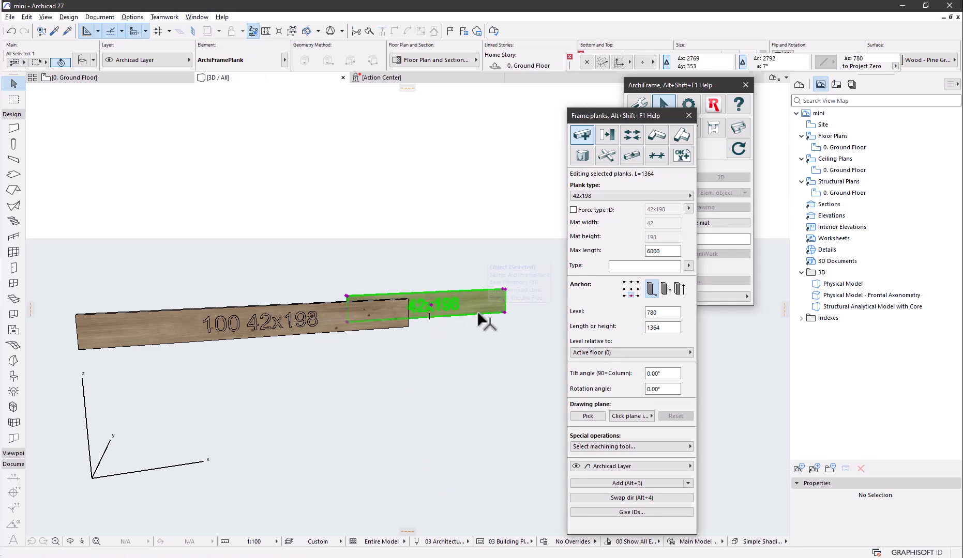
shift+middle_drag(479, 313, 444, 369)
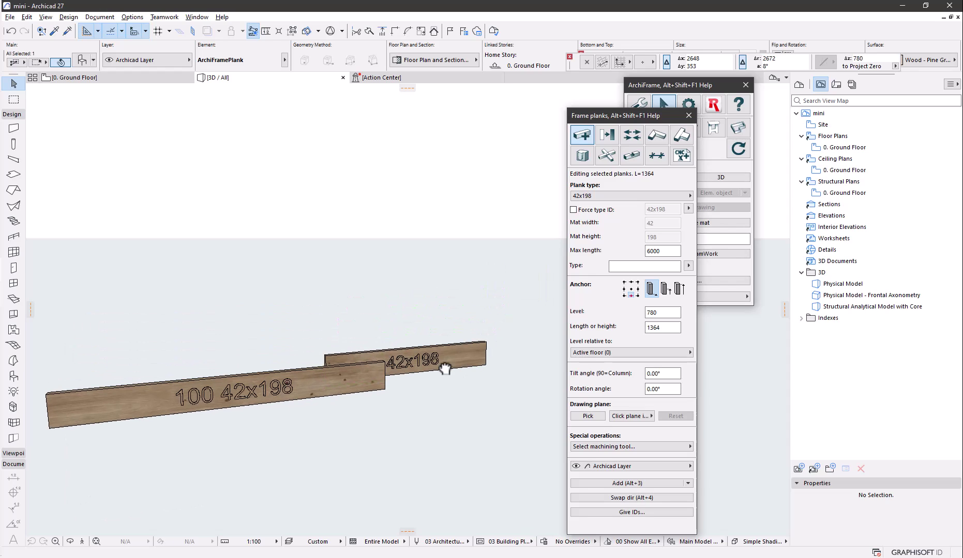
shift+middle_drag(445, 368, 445, 377)
key(F2)
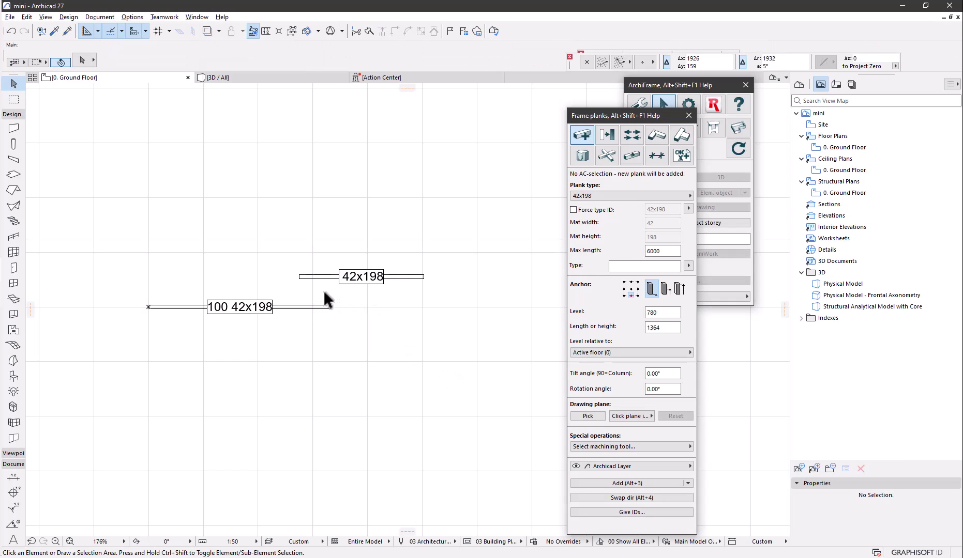